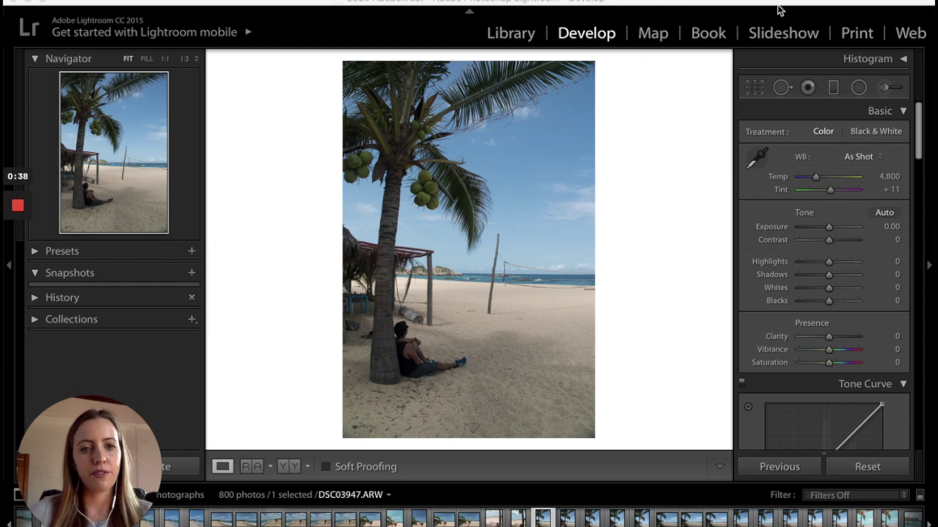
Step: Straighten the photo along the sea horizon to an angle of -1.00 and crop it to 4 x 5 / 8 x 10, keeping more of the upper part
click(752, 89)
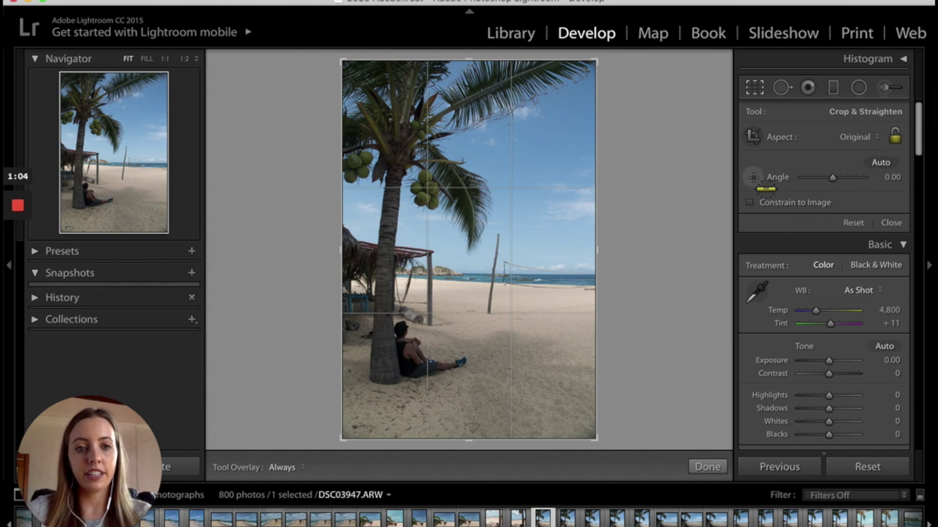
drag(466, 273, 601, 276)
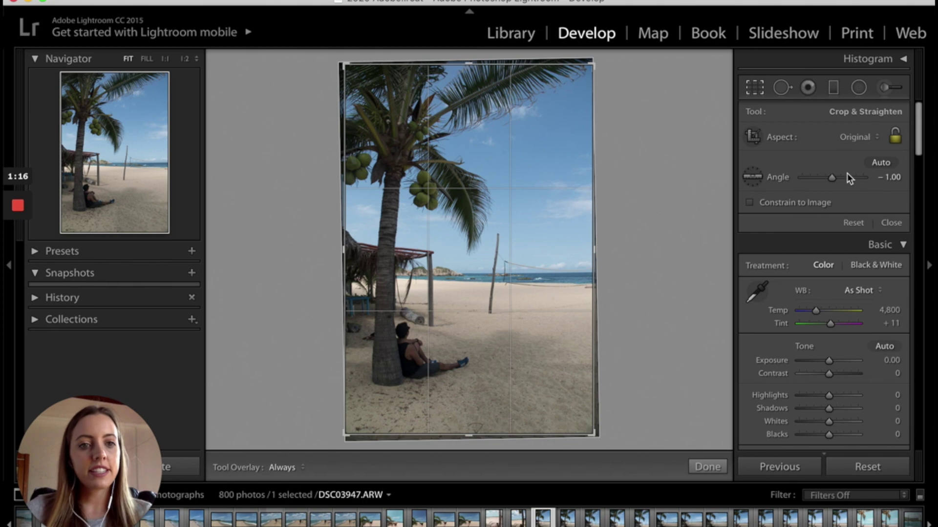
click(855, 137)
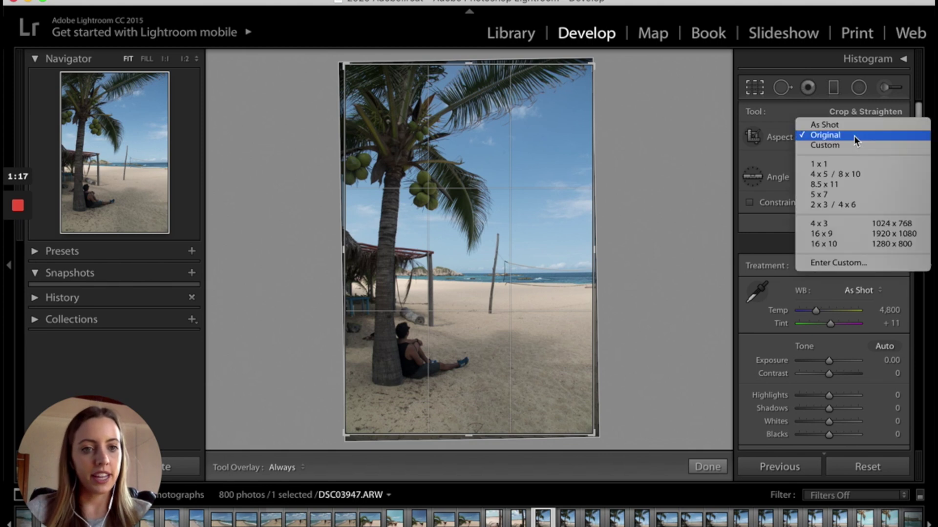
click(833, 174)
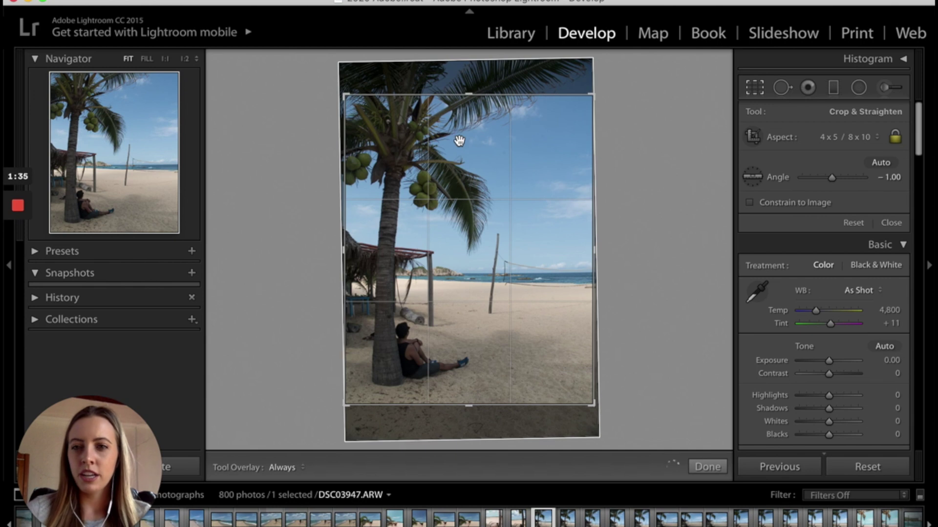
drag(465, 230, 463, 243)
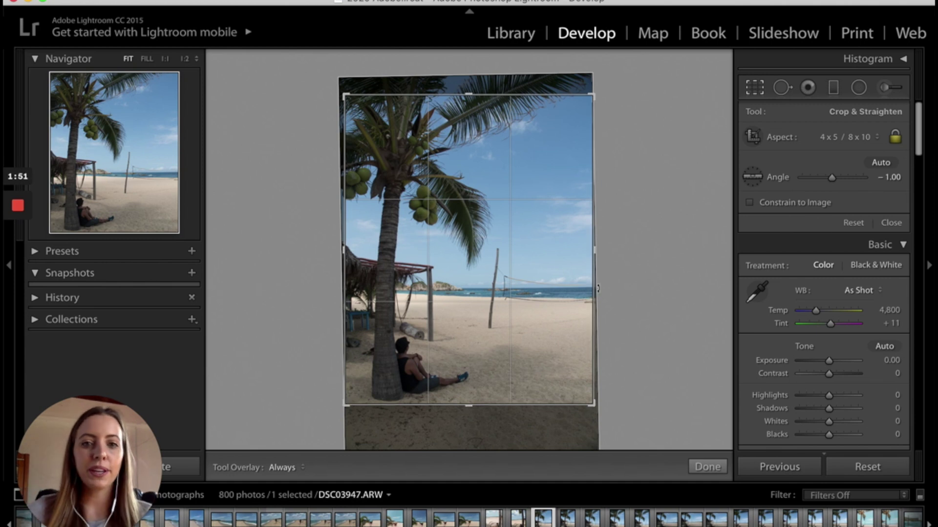
click(891, 224)
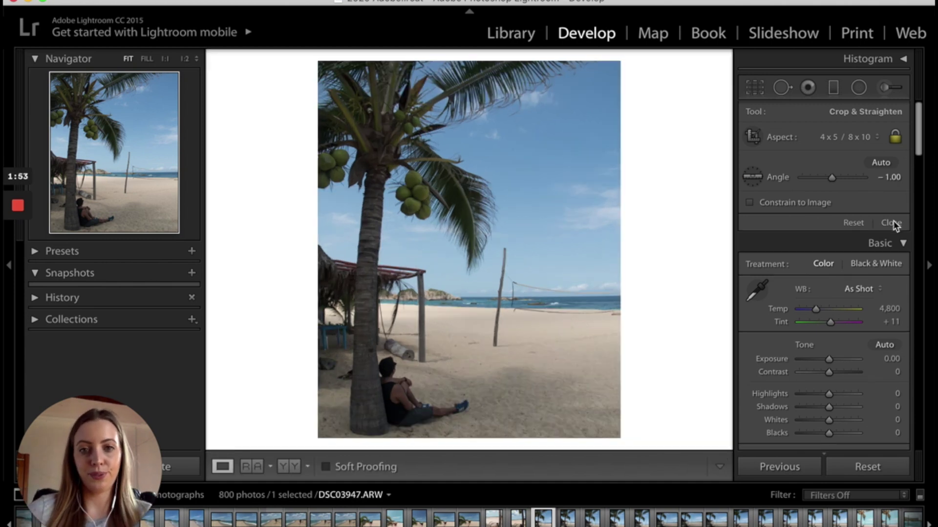
Step: Add three points to the RGB tone curve, one each for the shadows, midtones and highlights
scroll(834, 220, down, 5)
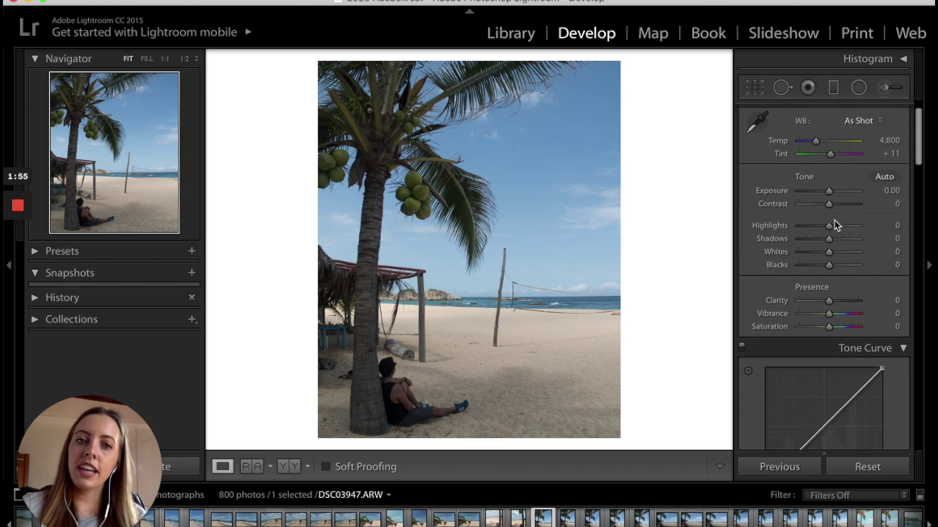
scroll(834, 219, up, 4)
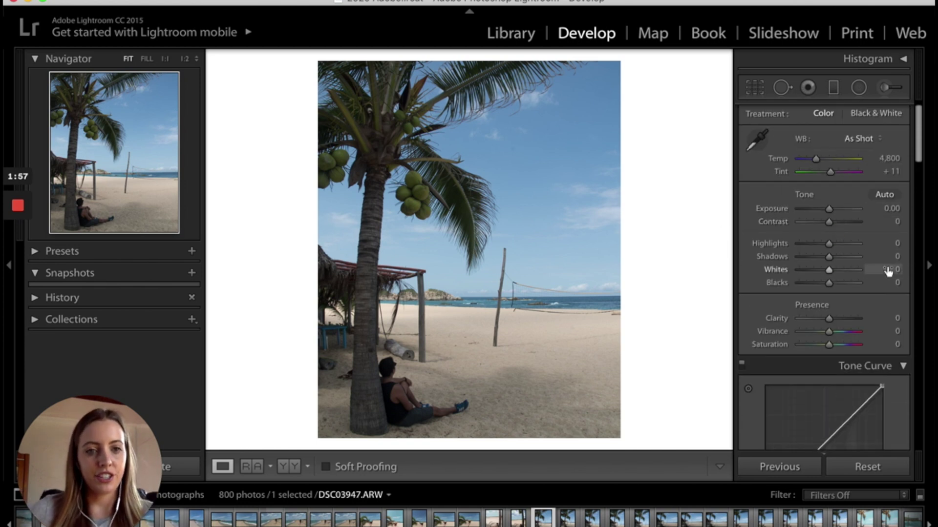
scroll(873, 257, down, 5)
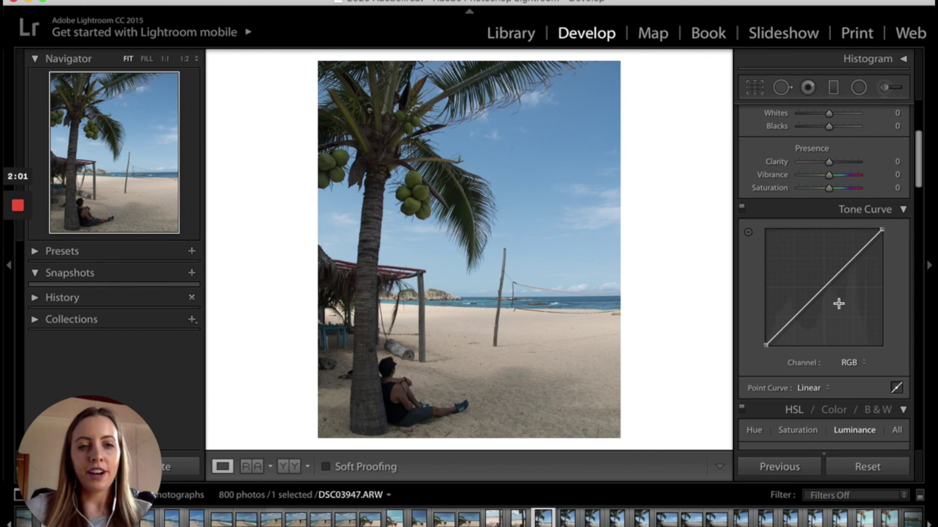
click(796, 317)
click(823, 289)
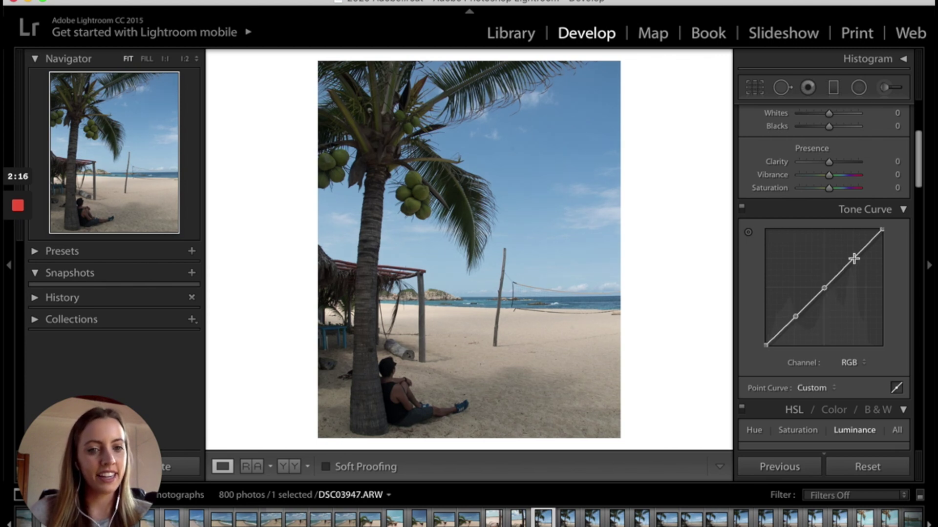
click(854, 257)
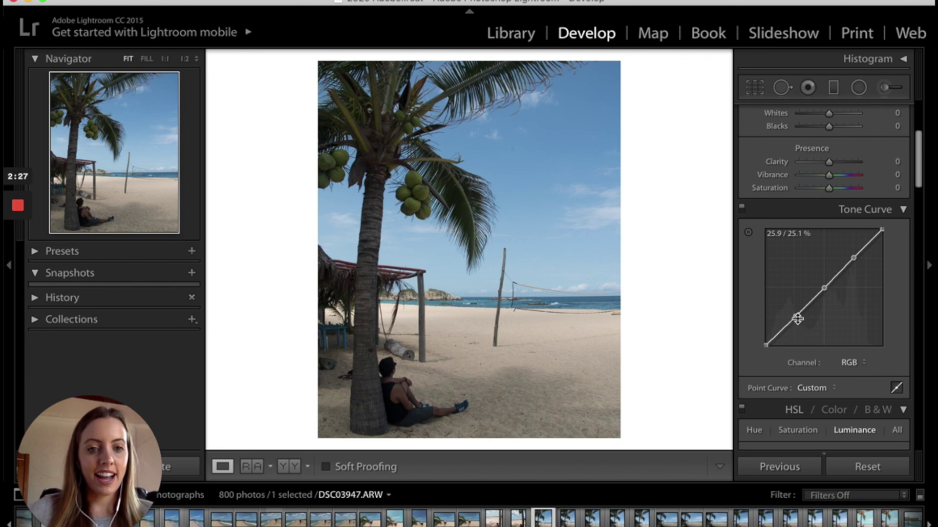
Step: Shape the tone curve into a gentle S with darker shadows and brighter highlights, and raise its black point for a faded look
drag(796, 317, 799, 322)
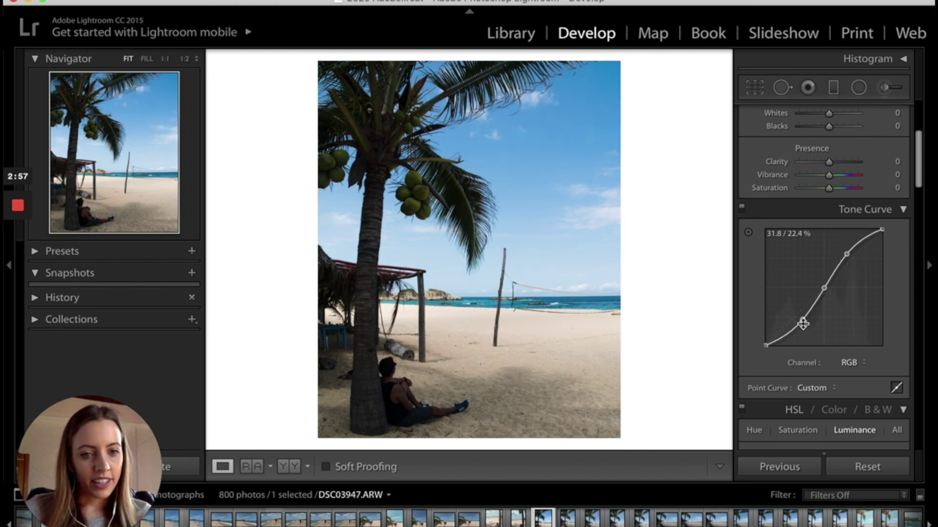
drag(804, 325, 799, 318)
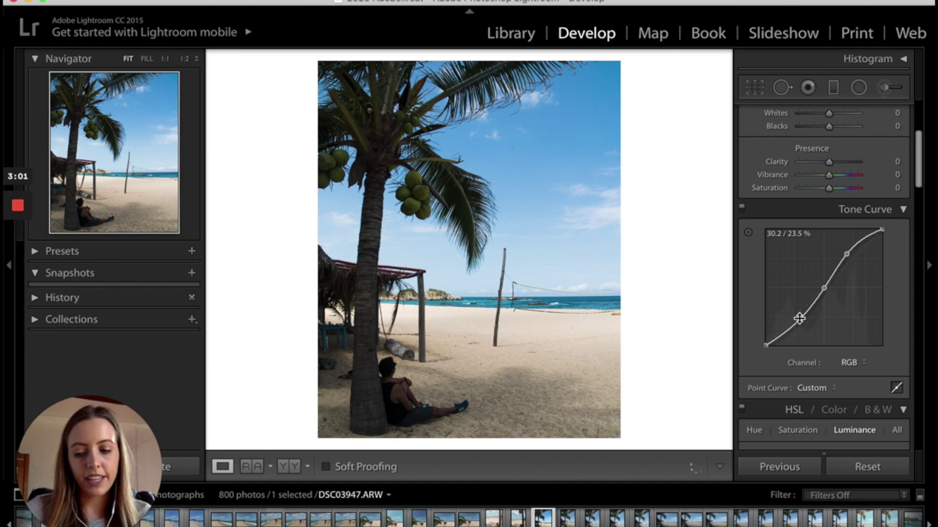
drag(824, 288, 822, 288)
drag(847, 255, 849, 255)
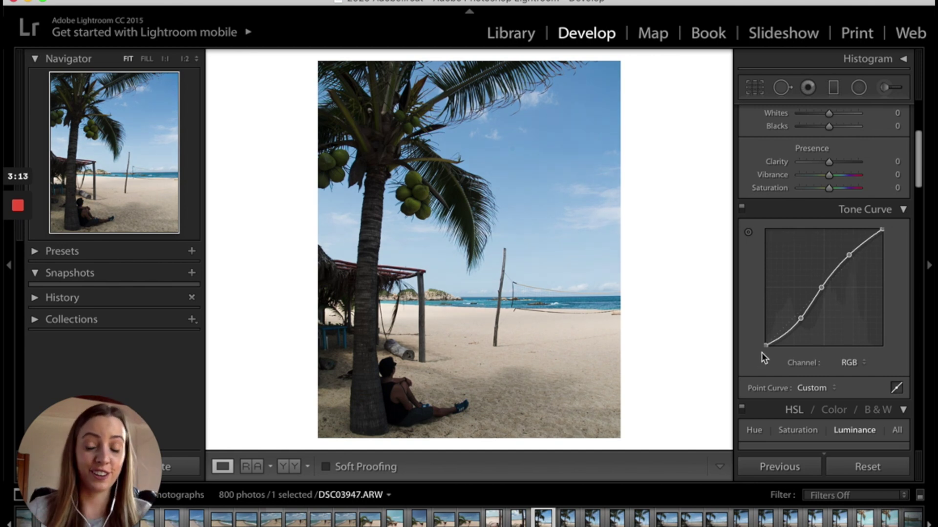
drag(765, 345, 802, 317)
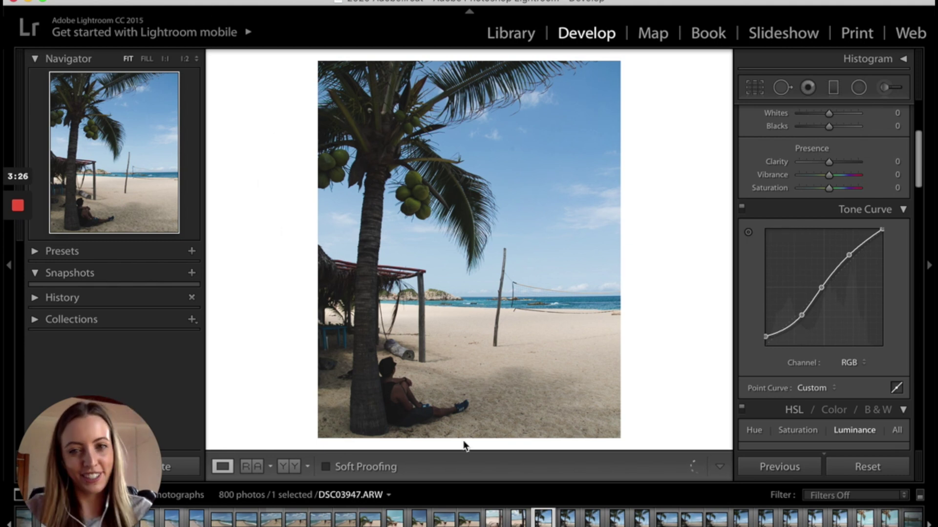
Step: Set the photo's Shadows to +87, Highlights to -69, Whites to +20 and Blacks to +38
scroll(801, 154, up, 1)
scroll(802, 154, up, 7)
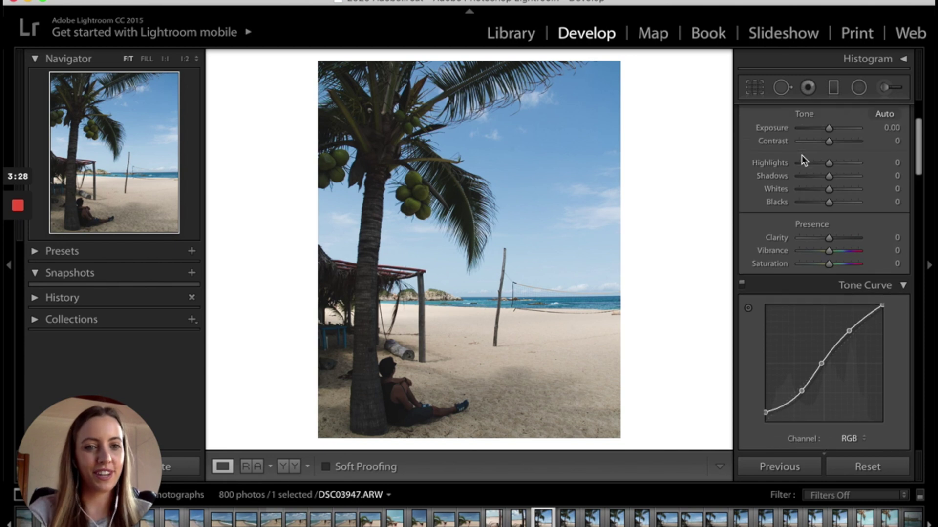
drag(828, 262, 847, 265)
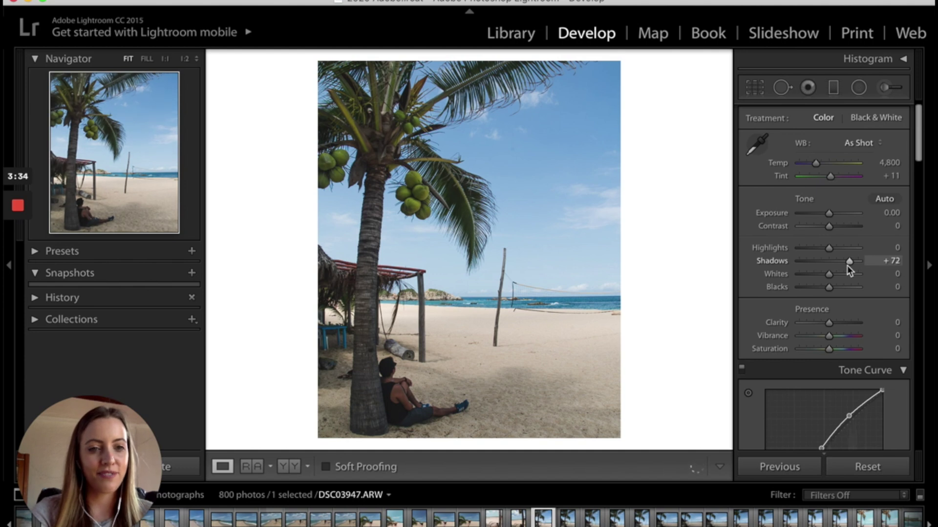
drag(850, 265, 853, 264)
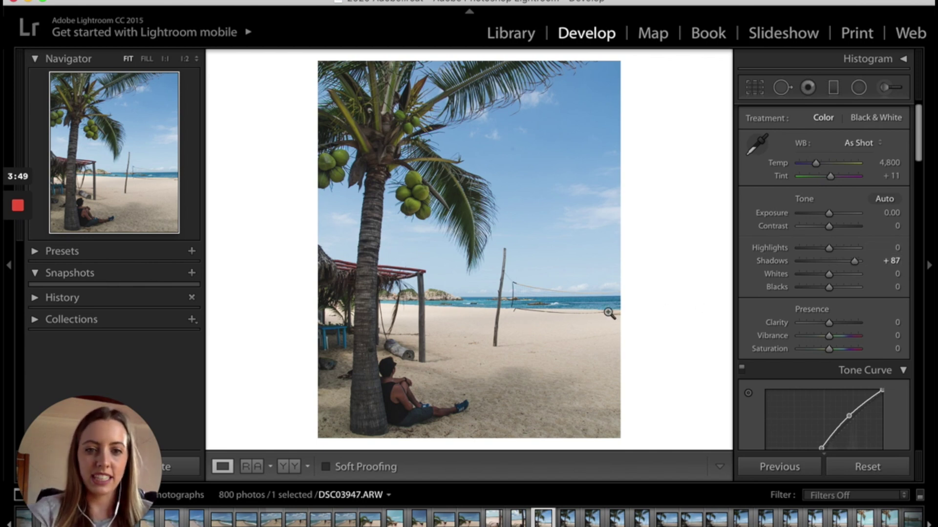
drag(827, 248, 807, 248)
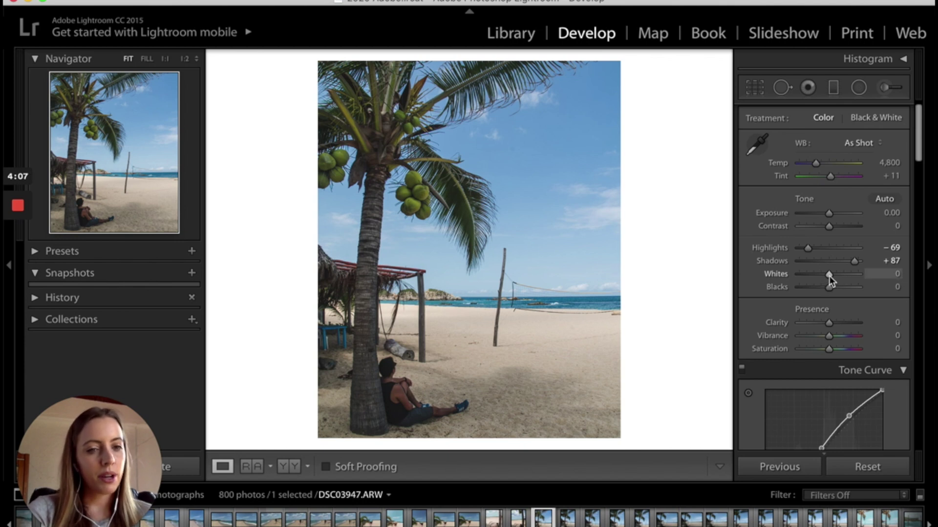
drag(828, 276, 834, 276)
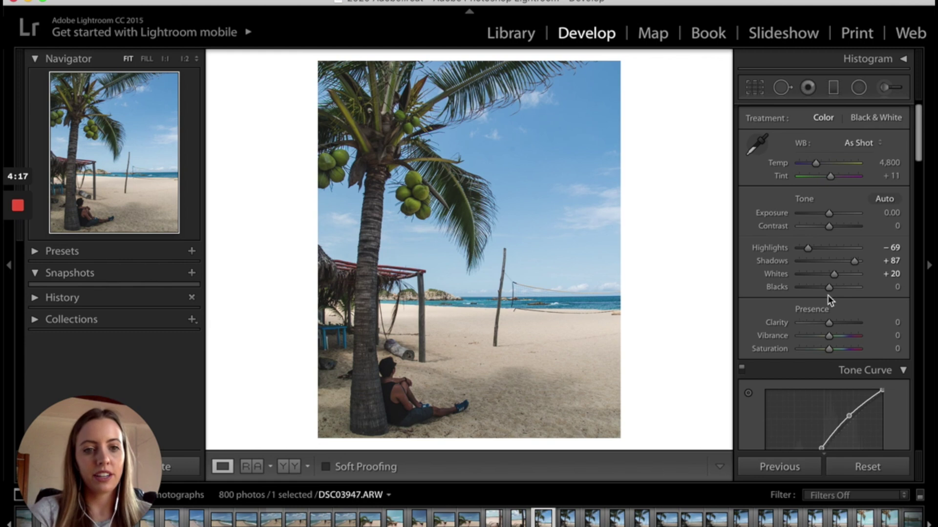
drag(829, 289, 840, 289)
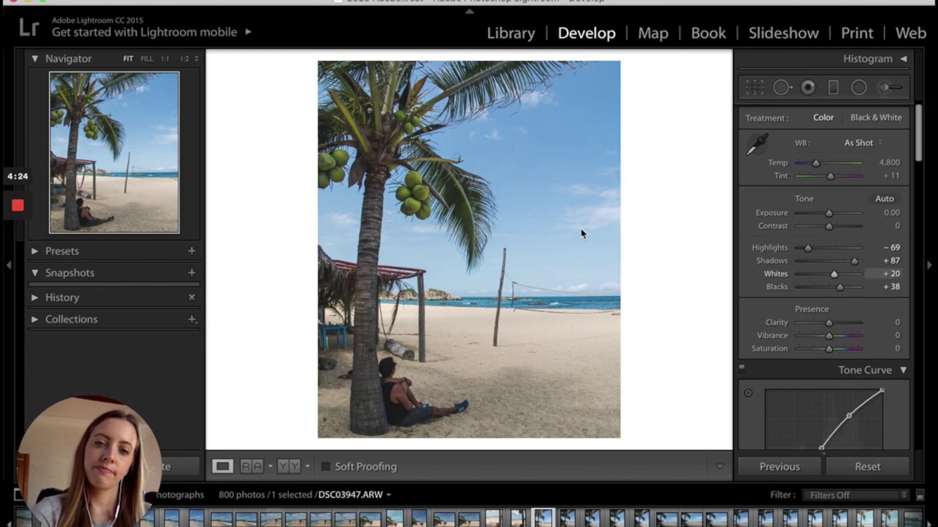
Step: Compare the photo before and after the edits side by side, and return to the single-photo view
click(293, 469)
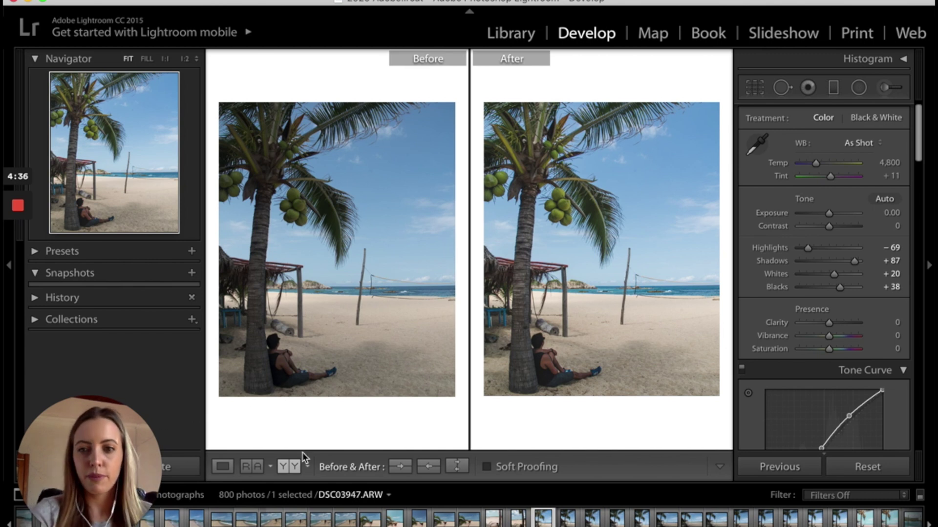
click(223, 466)
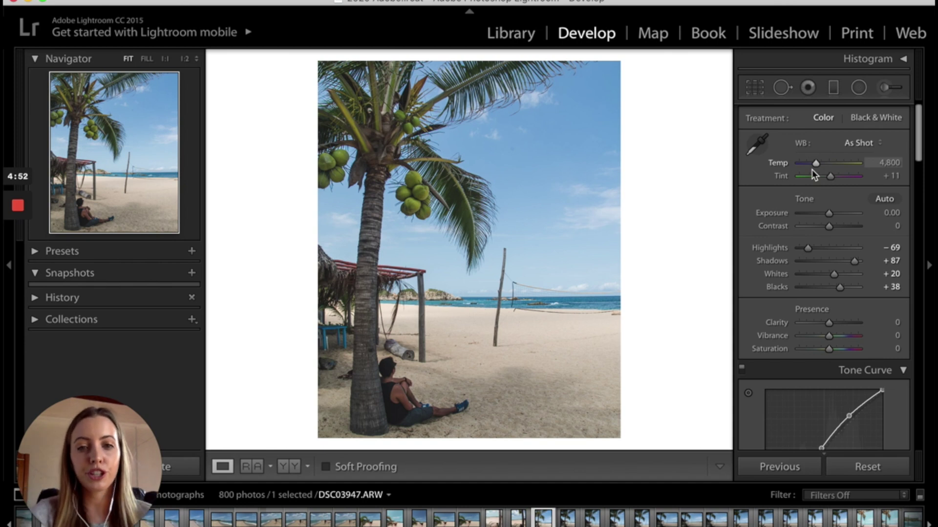
click(760, 145)
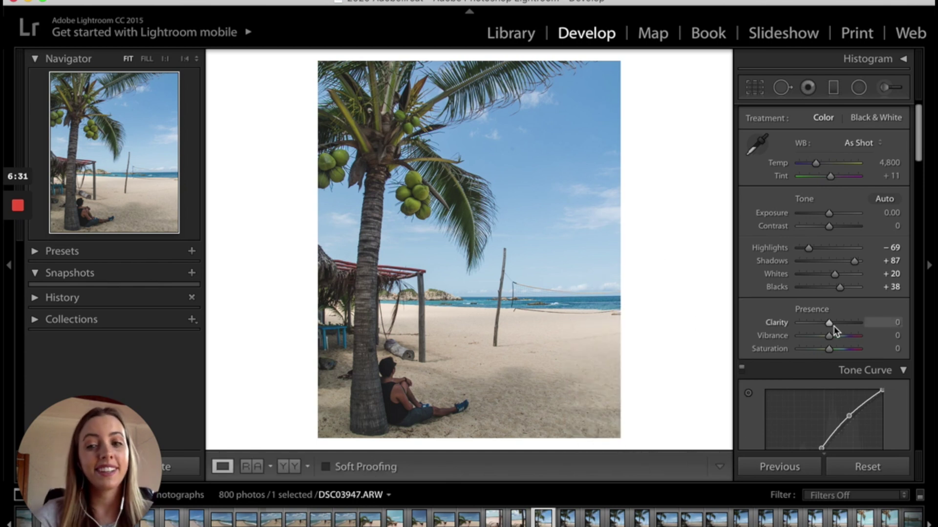
Step: Set the photo's Clarity to +9, Saturation to +24 and Vibrance to -6
drag(834, 326, 835, 326)
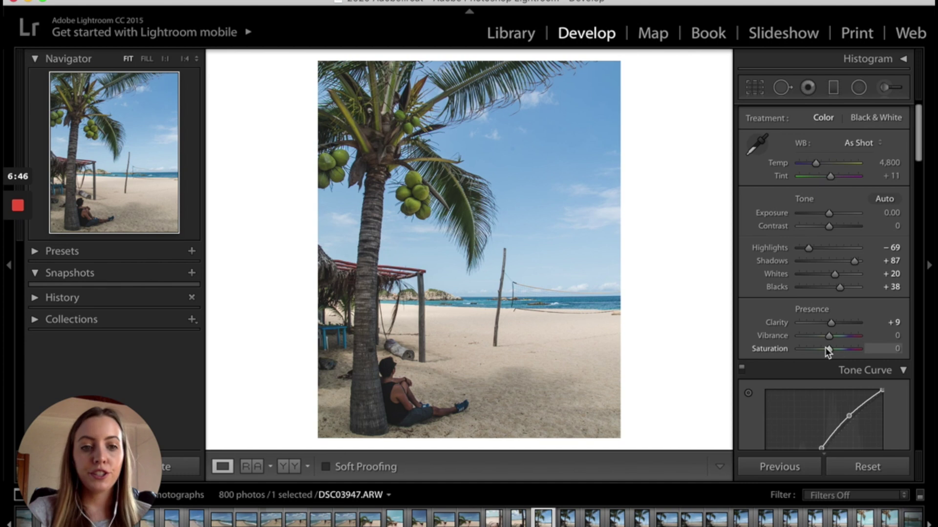
drag(831, 350, 837, 352)
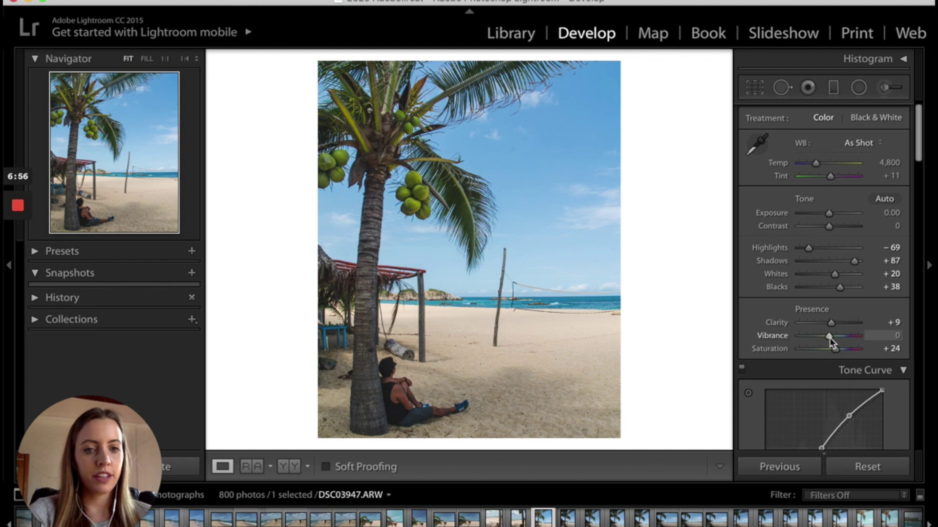
drag(828, 338, 827, 338)
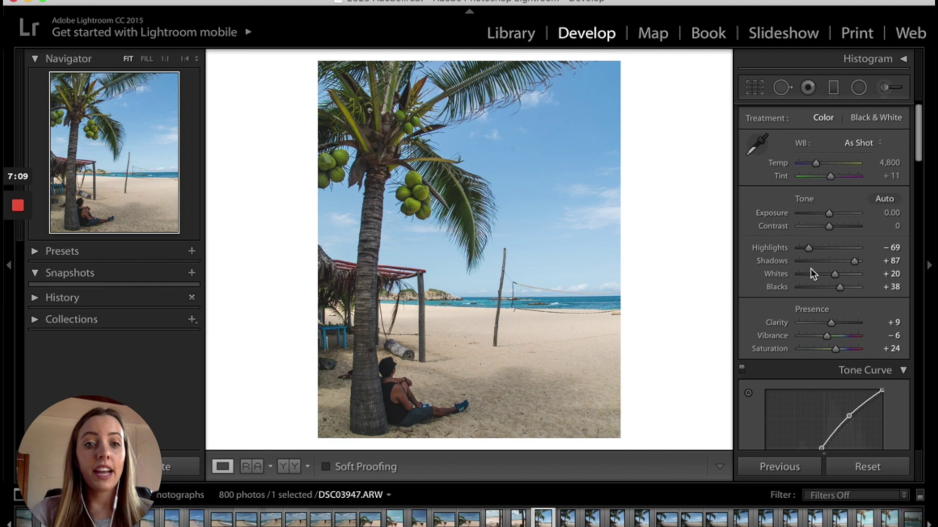
Step: Tint the highlights light blue with split toning, using hue 206 and saturation 8
scroll(773, 336, down, 10)
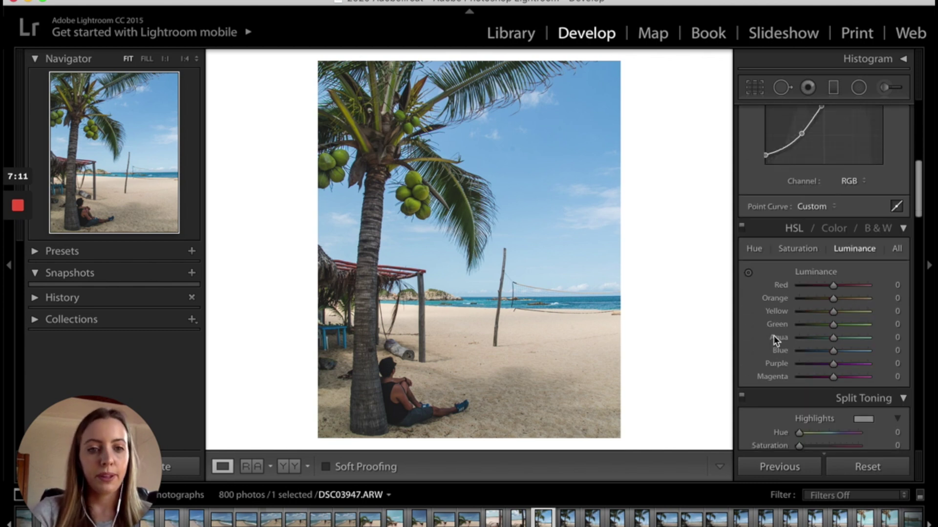
scroll(772, 336, down, 2)
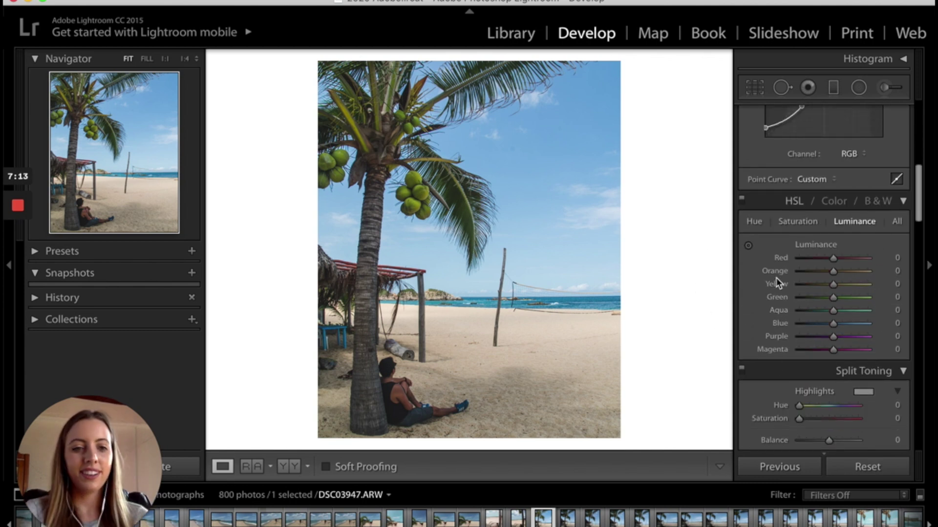
scroll(781, 280, down, 5)
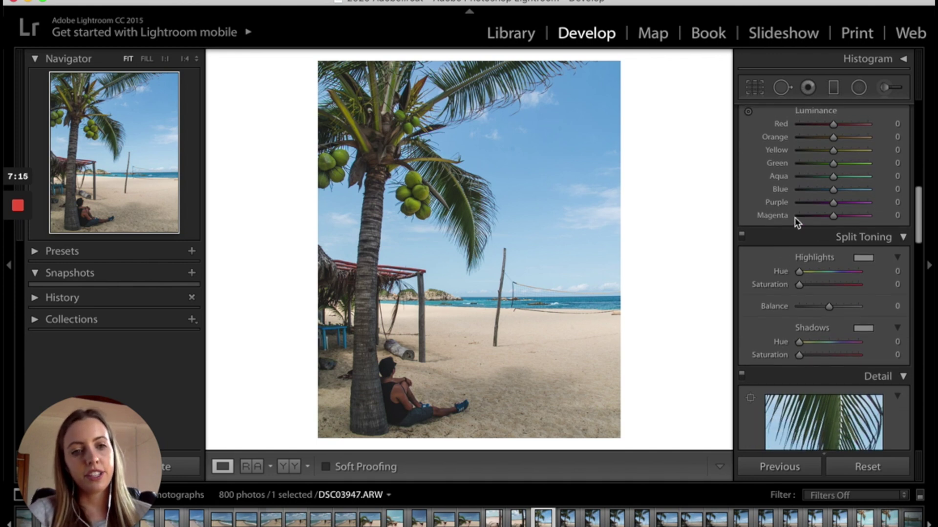
click(863, 258)
mouse_move(721, 316)
mouse_down()
mouse_move(719, 300)
mouse_move(703, 293)
mouse_move(728, 291)
mouse_move(722, 279)
mouse_move(719, 314)
mouse_up()
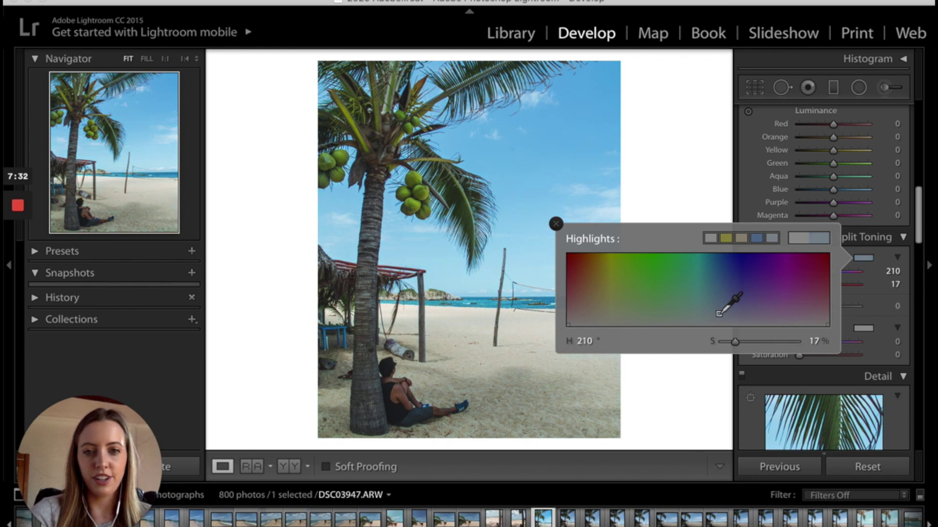
drag(718, 314, 721, 323)
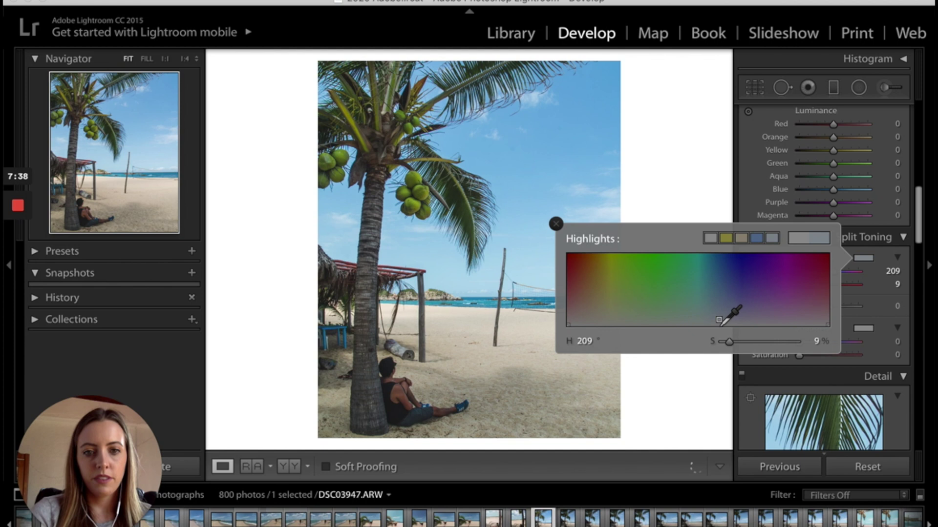
drag(718, 320, 717, 321)
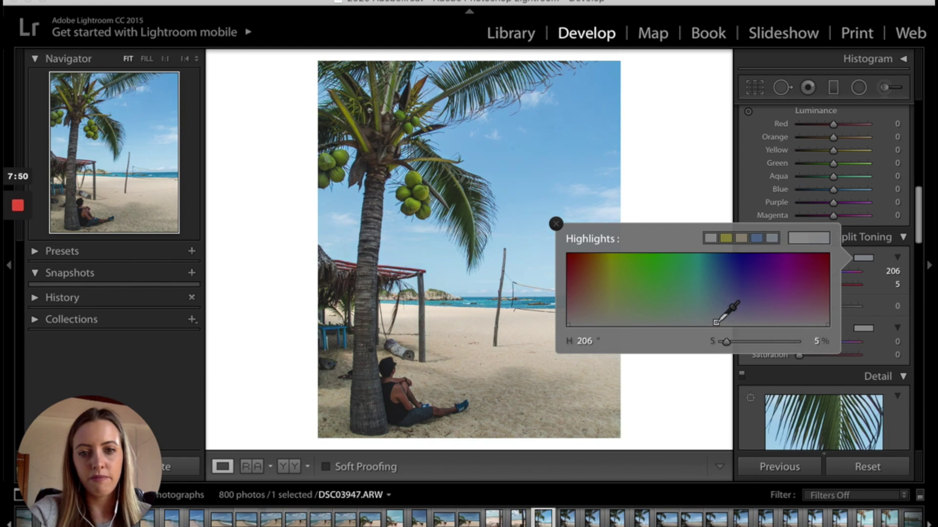
drag(717, 321, 716, 320)
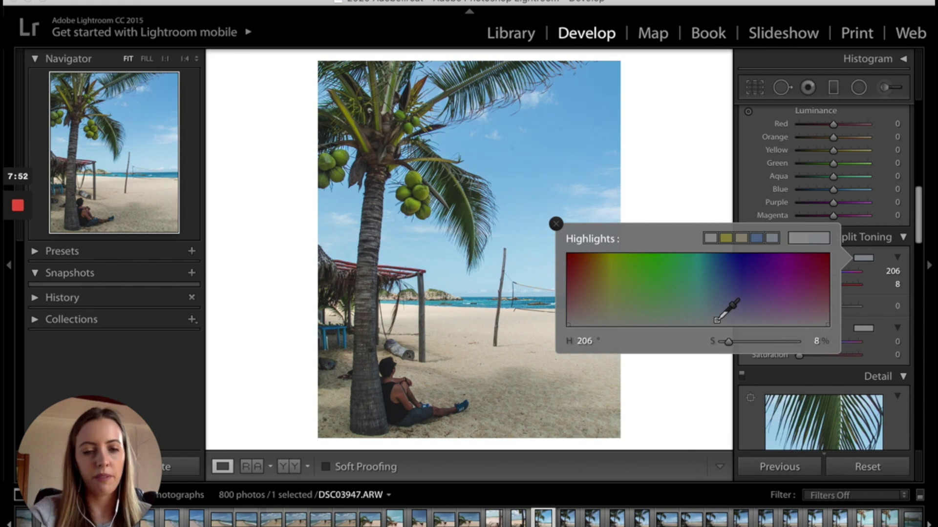
click(863, 257)
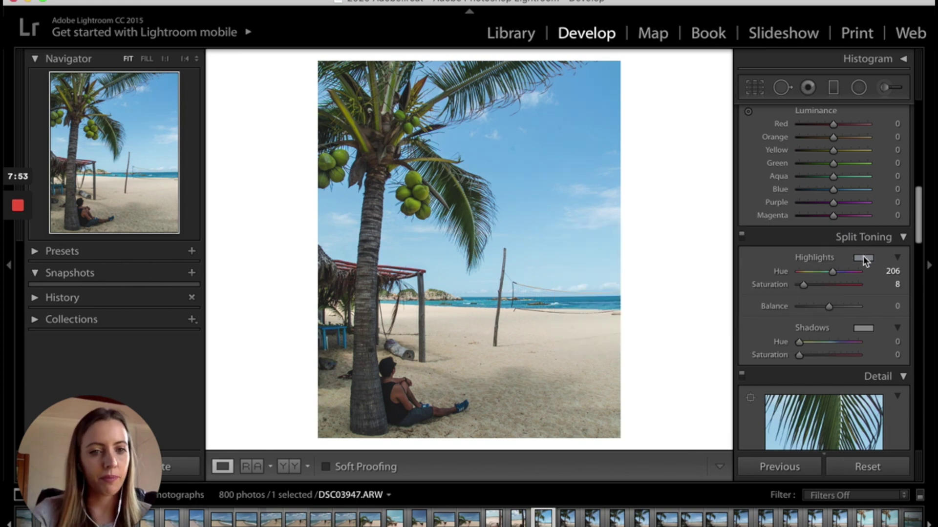
Step: Tint the shadows a warm reddish tone with split toning, using hue 16 and saturation 12
click(862, 329)
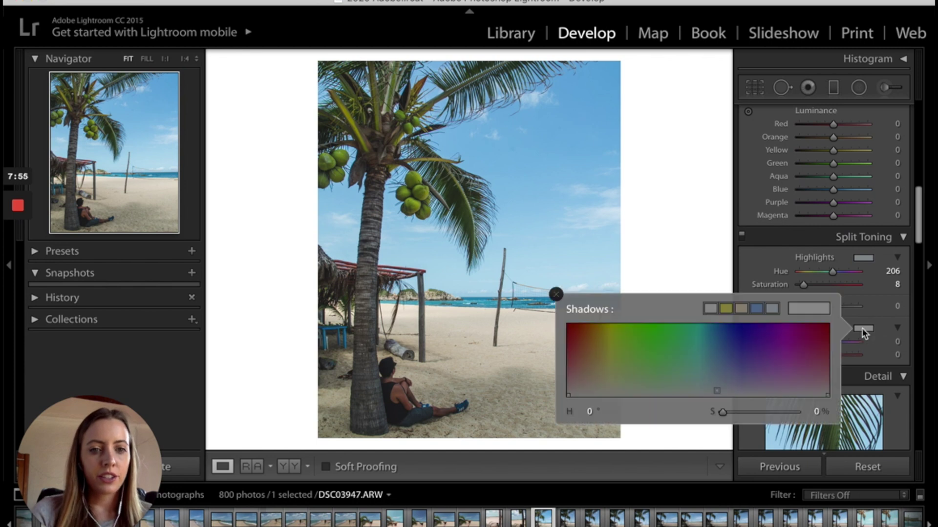
click(578, 378)
drag(578, 379, 579, 388)
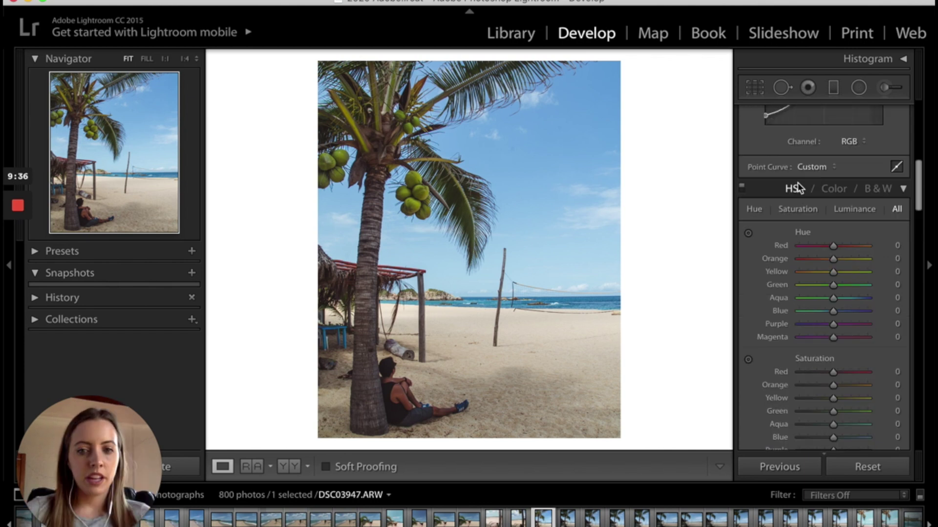
Step: Set the photo's Shadows and Blacks to +100 and Contrast to +48, and compare before and after side by side
scroll(796, 188, up, 10)
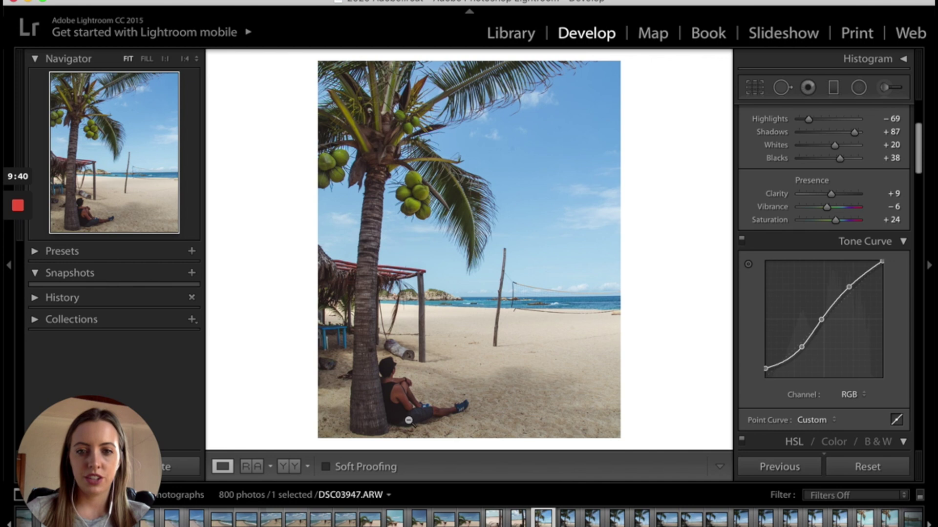
scroll(789, 285, up, 6)
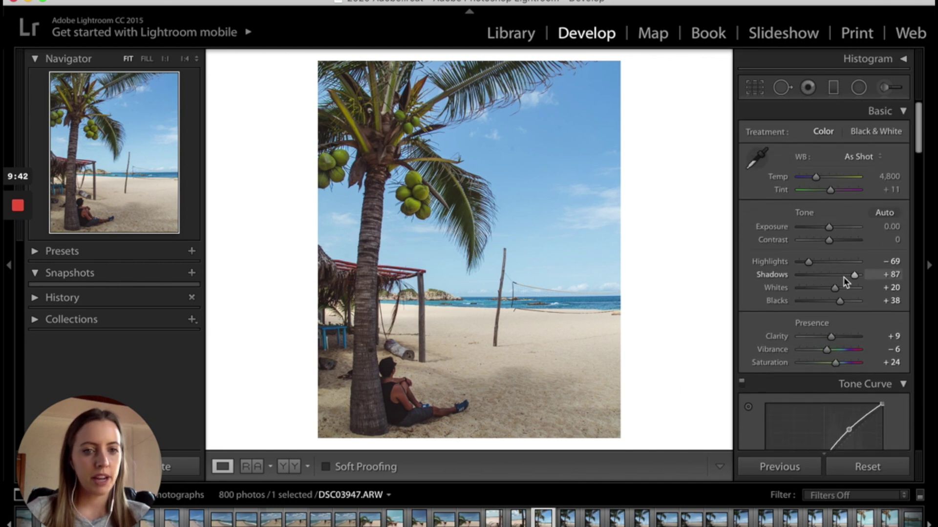
drag(853, 275, 865, 303)
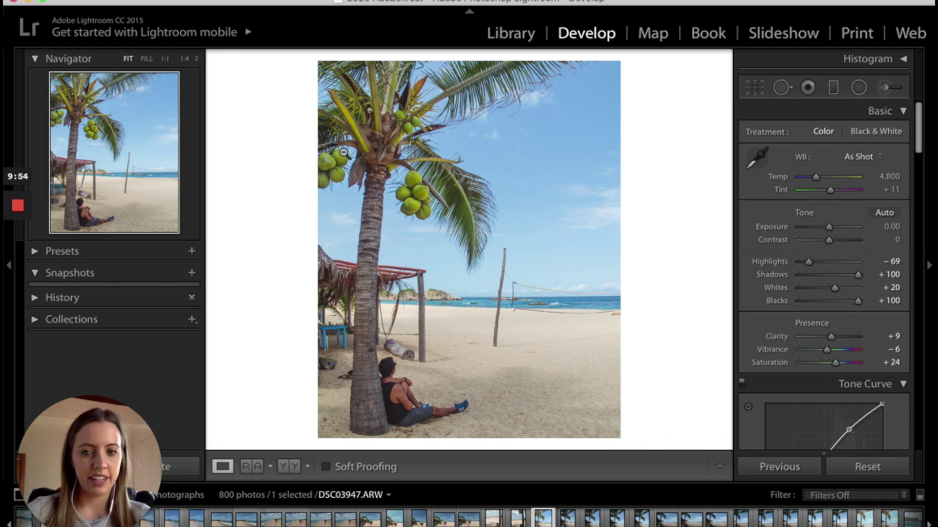
drag(830, 240, 842, 242)
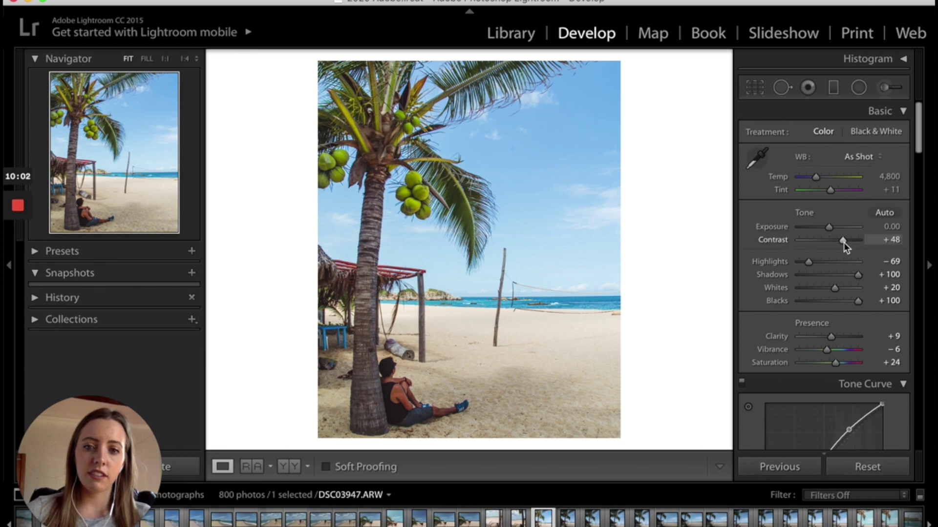
click(285, 467)
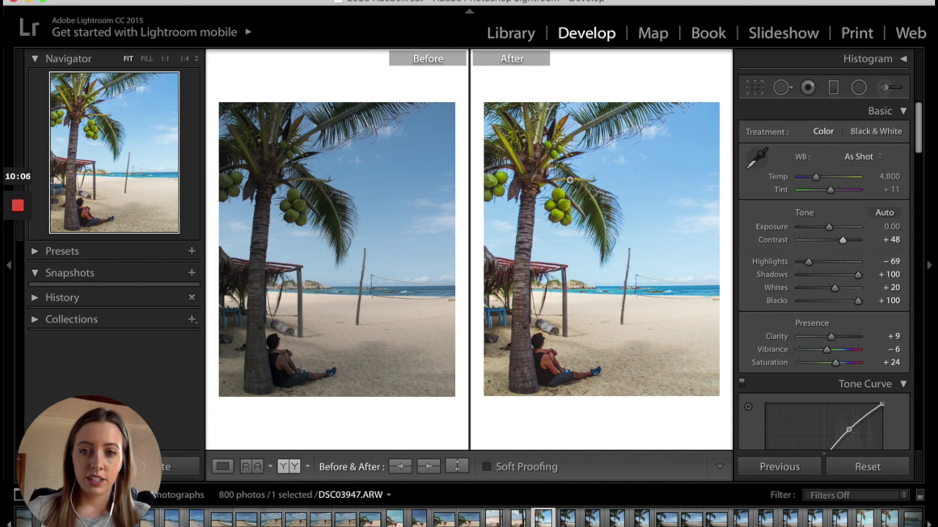
click(223, 466)
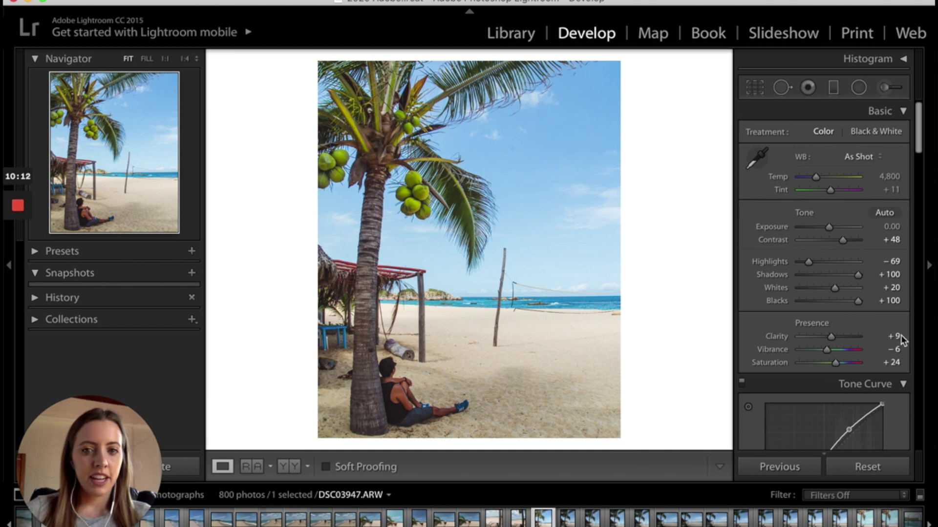
Step: Try shifting the Green hue to -26 in the HSL adjustments, and reset it
scroll(895, 342, down, 5)
scroll(806, 349, down, 6)
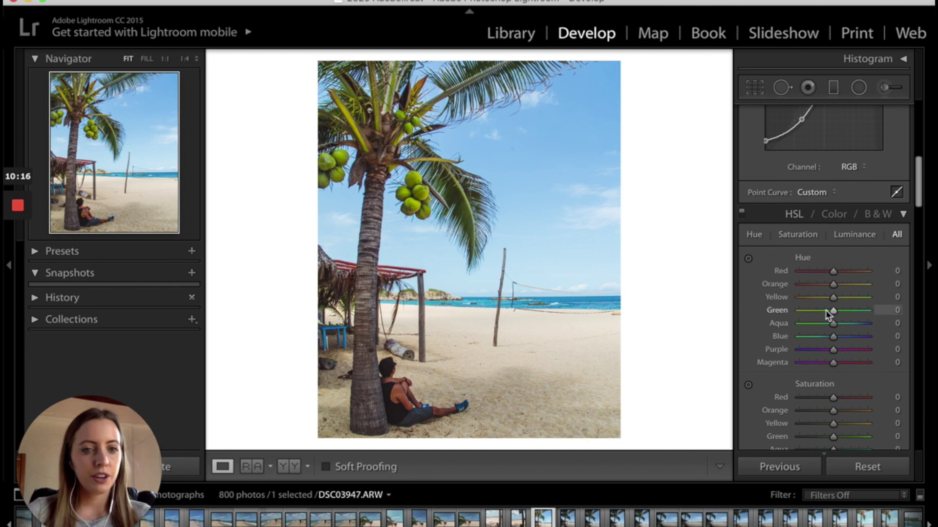
drag(833, 313, 825, 313)
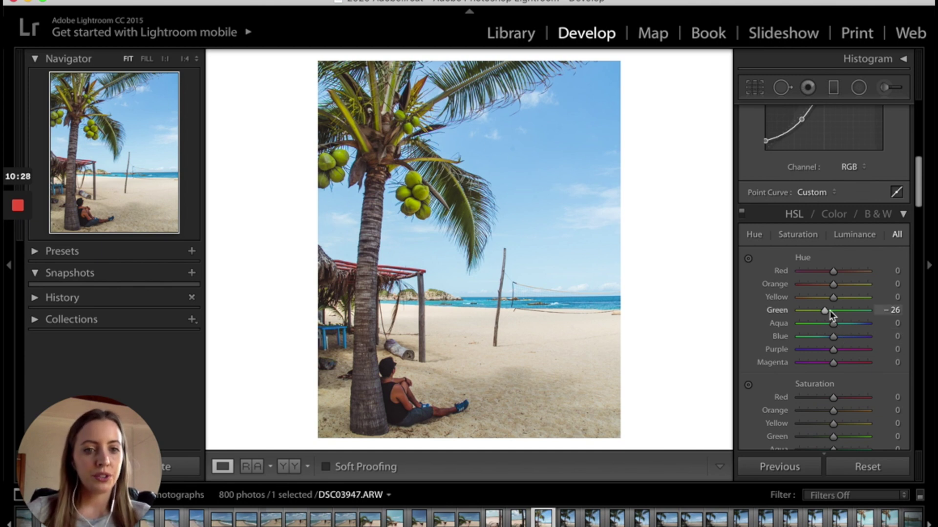
double_click(769, 310)
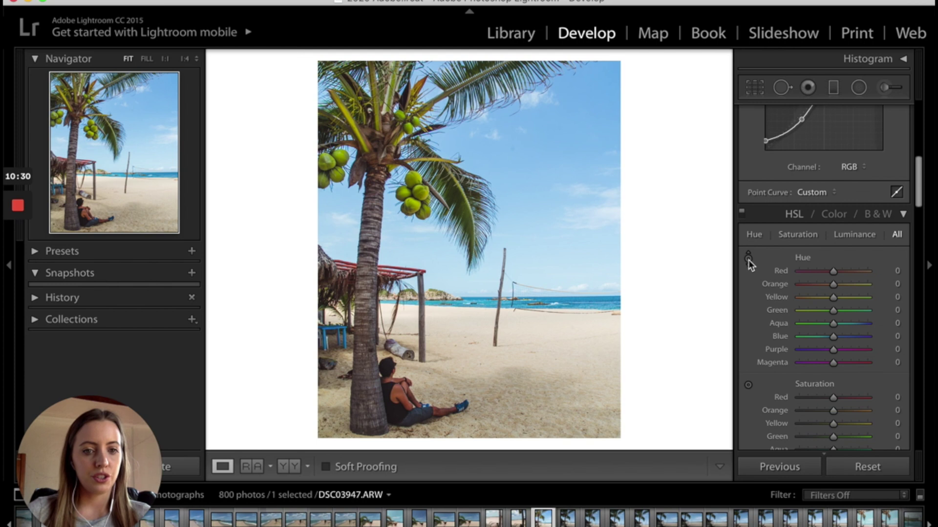
Step: Try shifting the hues of the coconuts and palm leaves with the targeted adjustment tool, and reset Yellow and Green
click(748, 260)
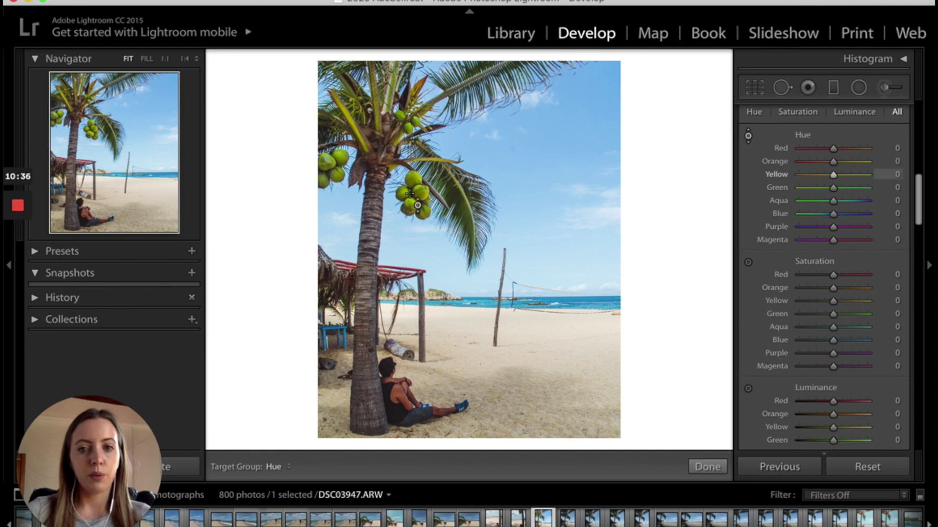
drag(413, 211, 414, 176)
drag(347, 117, 347, 128)
double_click(773, 175)
double_click(773, 189)
Step: Set the HSL hue of Green to -24, Yellow to -60 and Blue to -14
drag(831, 189, 826, 191)
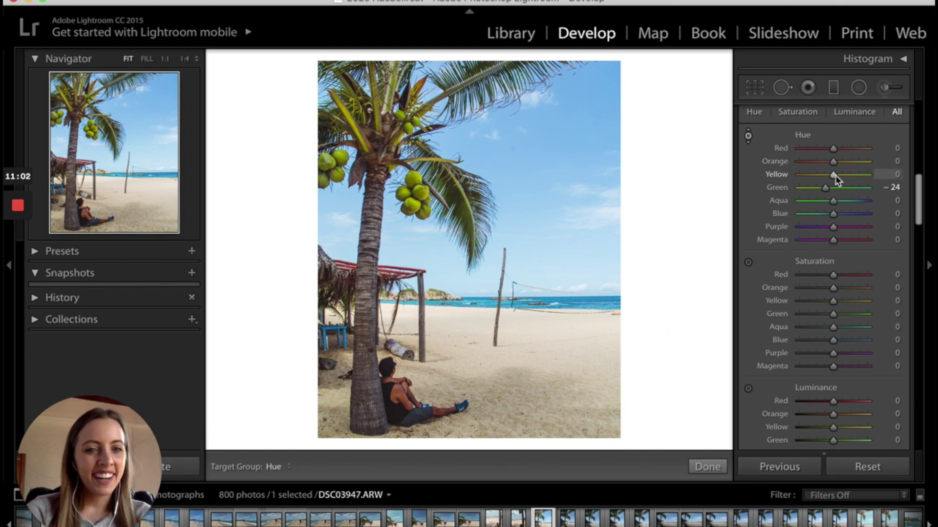
drag(835, 177, 815, 182)
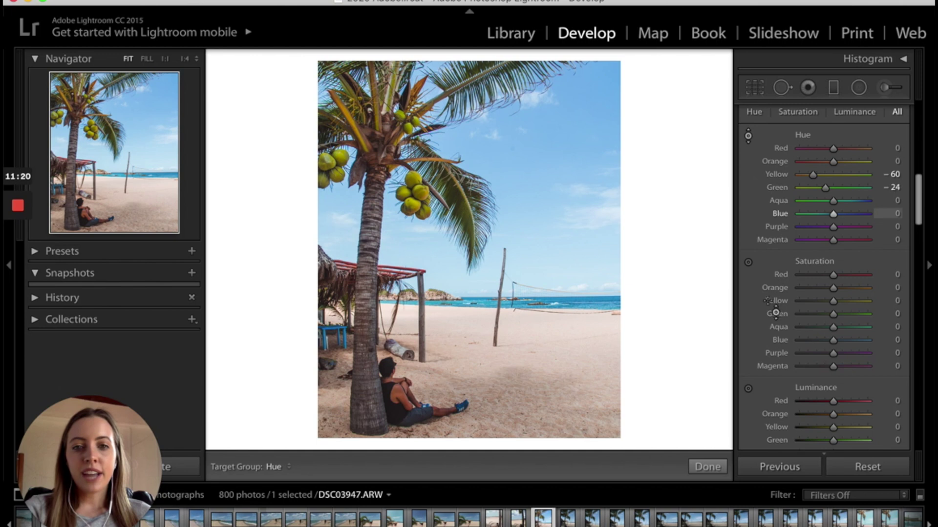
drag(834, 218, 792, 215)
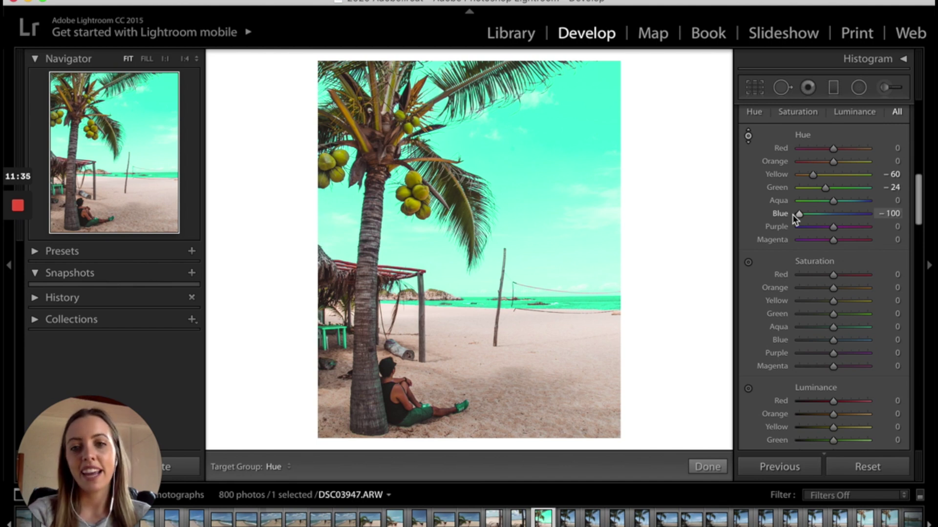
drag(794, 217, 805, 216)
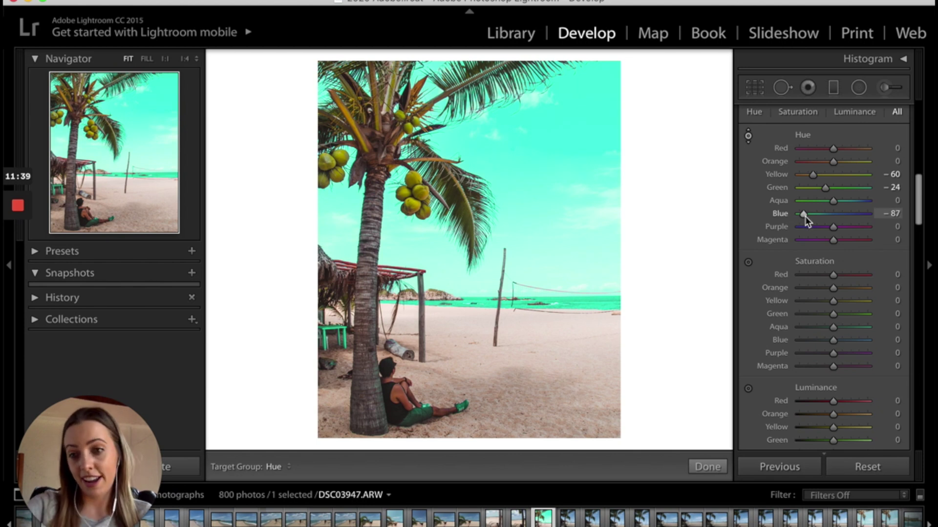
drag(804, 215, 830, 222)
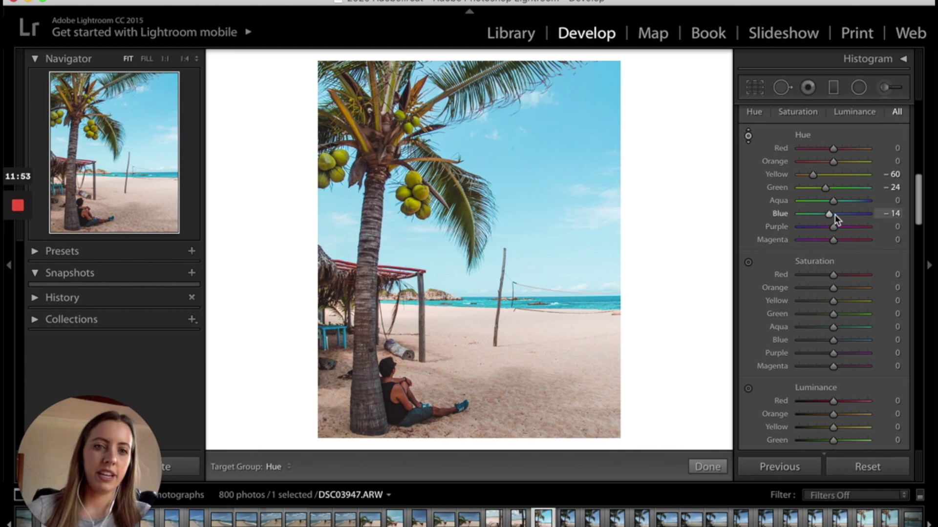
Step: Set the HSL saturation of Blue to -11
scroll(835, 215, up, 10)
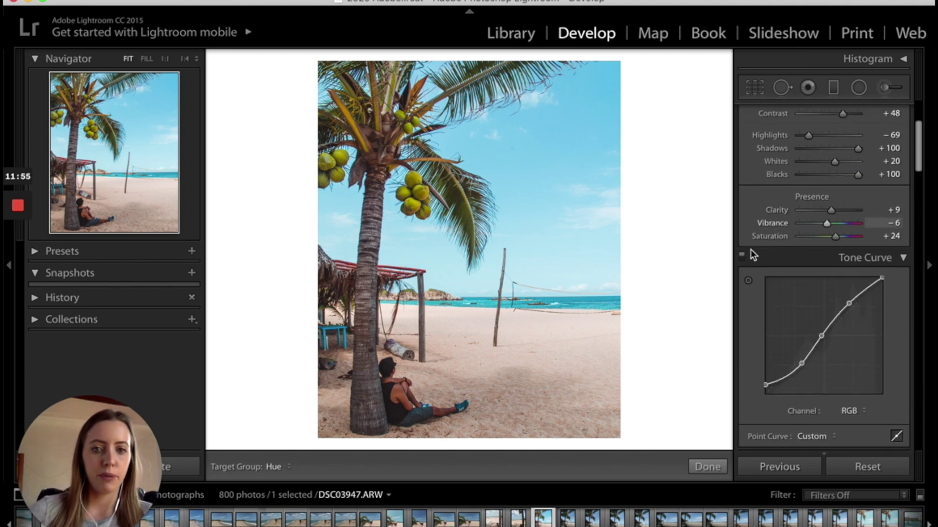
scroll(818, 248, down, 1)
scroll(819, 248, down, 8)
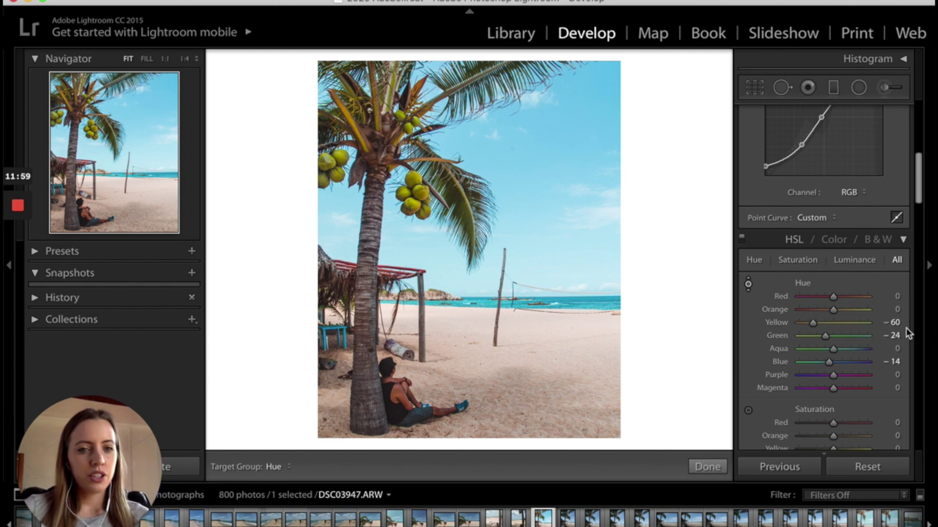
click(808, 262)
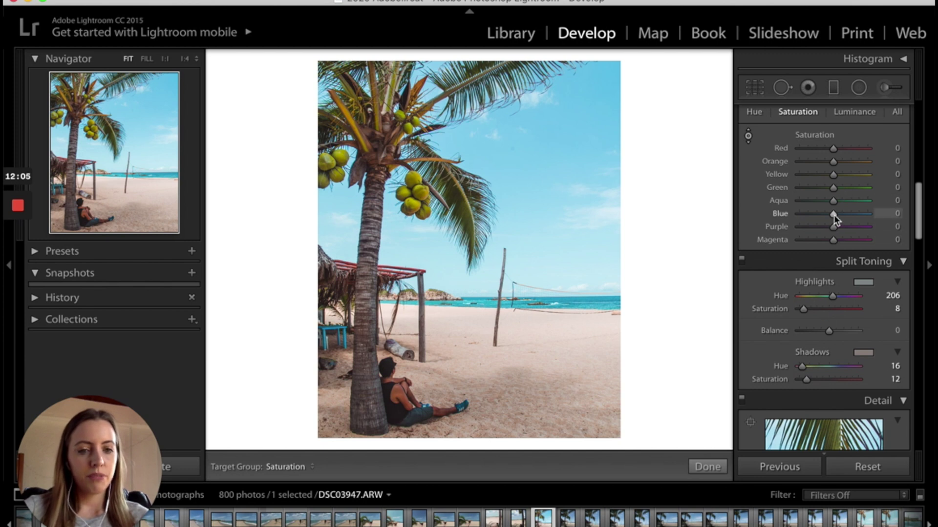
mouse_move(833, 215)
mouse_down()
mouse_move(847, 214)
mouse_move(830, 215)
mouse_up()
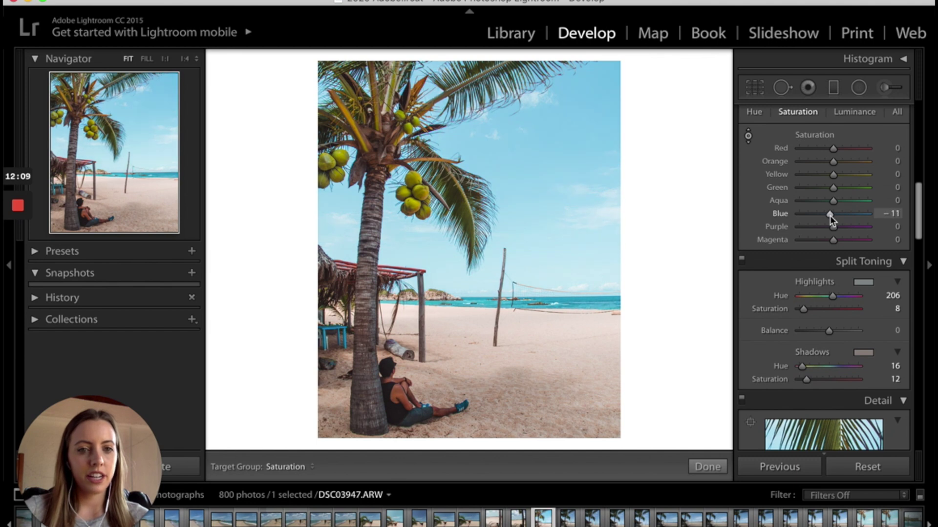
Step: Set the HSL luminance of Blue to +11, Yellow to +28 and Green to +25
click(860, 112)
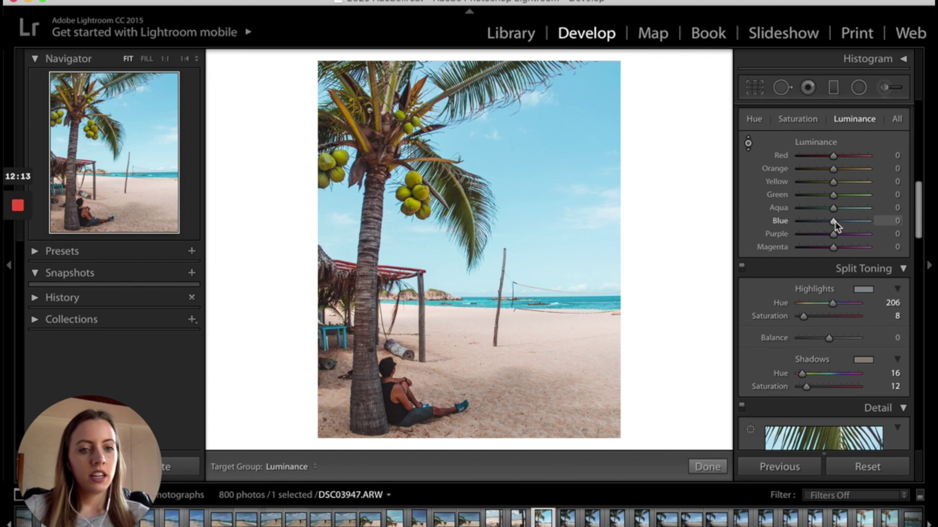
drag(833, 221, 837, 221)
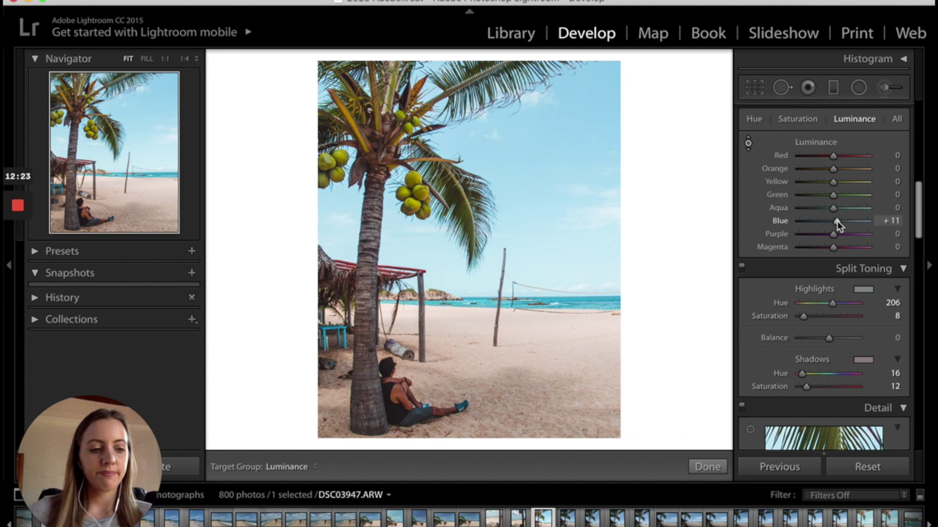
drag(837, 220, 837, 221)
mouse_move(834, 183)
mouse_down()
mouse_move(848, 189)
mouse_move(834, 186)
mouse_up()
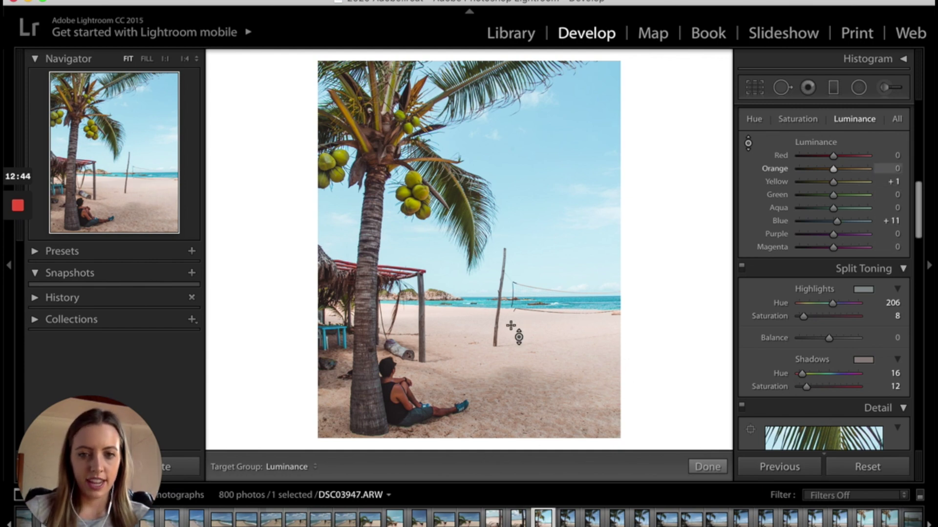
drag(833, 182, 843, 183)
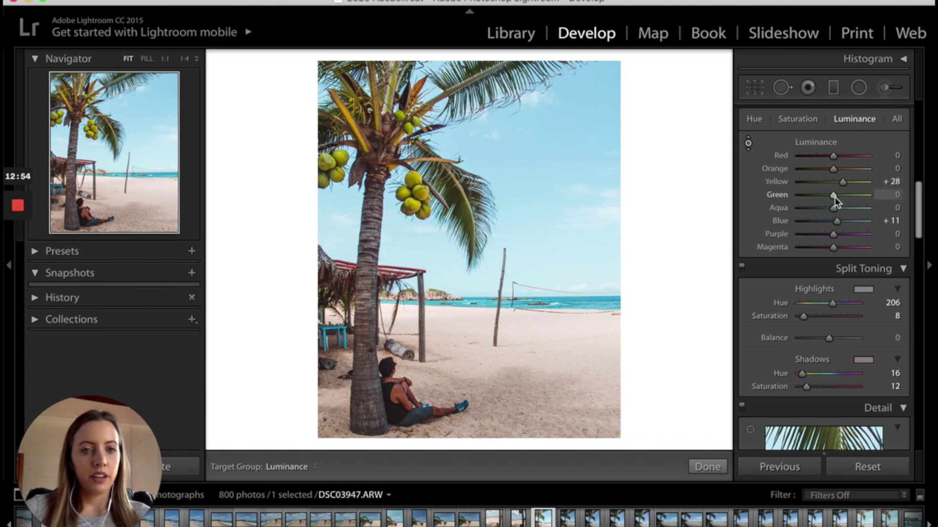
drag(834, 198, 843, 198)
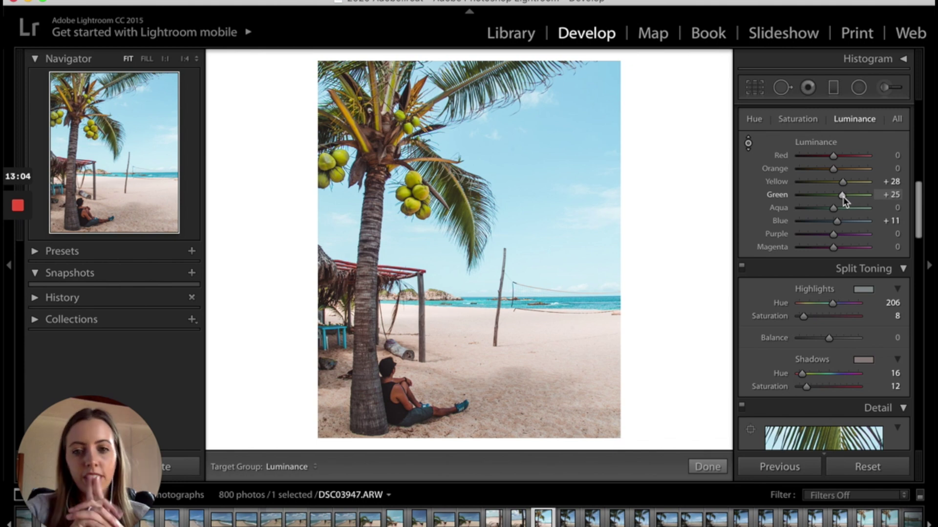
drag(843, 197, 843, 198)
Step: Fine-tune the black point of the RGB tone curve, raising it slightly to fade the darkest tones
scroll(780, 163, up, 5)
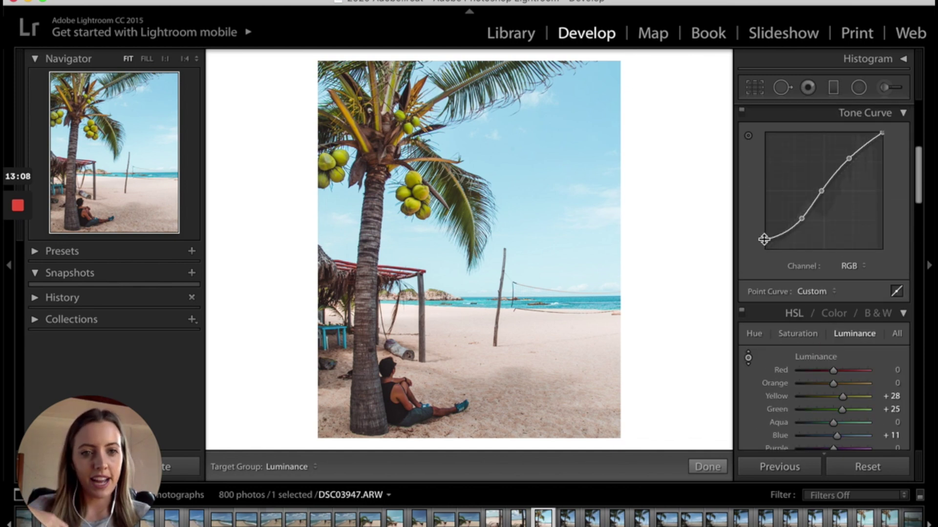
drag(764, 239, 737, 237)
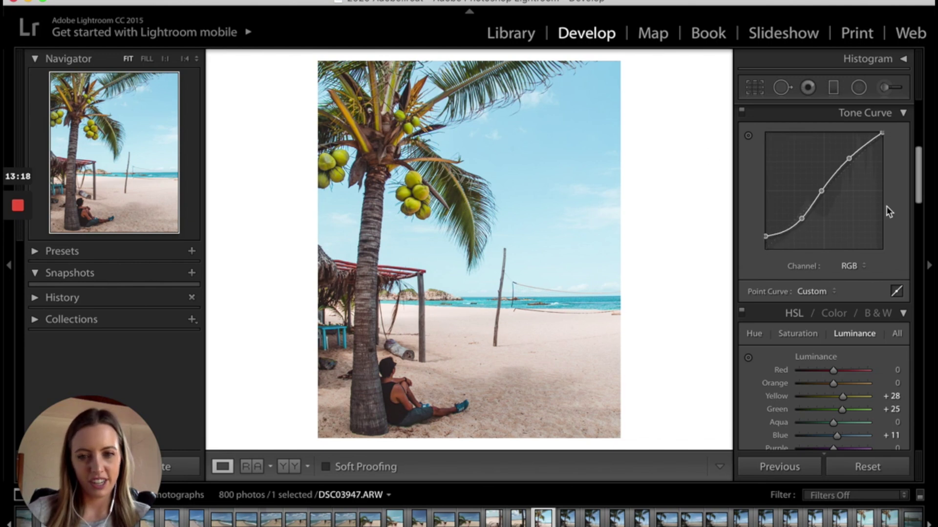
mouse_move(765, 237)
mouse_down()
mouse_move(760, 248)
mouse_move(747, 237)
mouse_up()
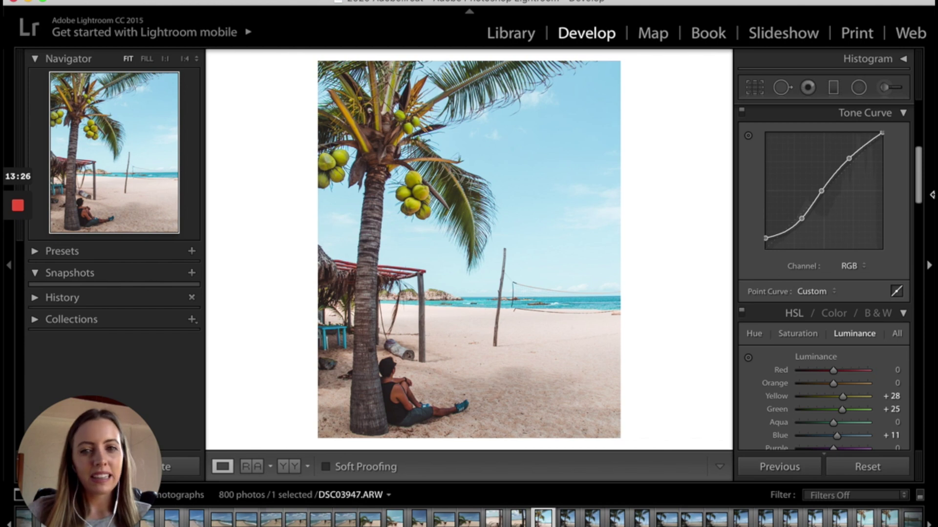
mouse_move(883, 133)
mouse_down()
mouse_move(889, 147)
mouse_move(891, 122)
mouse_move(895, 145)
mouse_move(901, 112)
mouse_move(882, 132)
mouse_up()
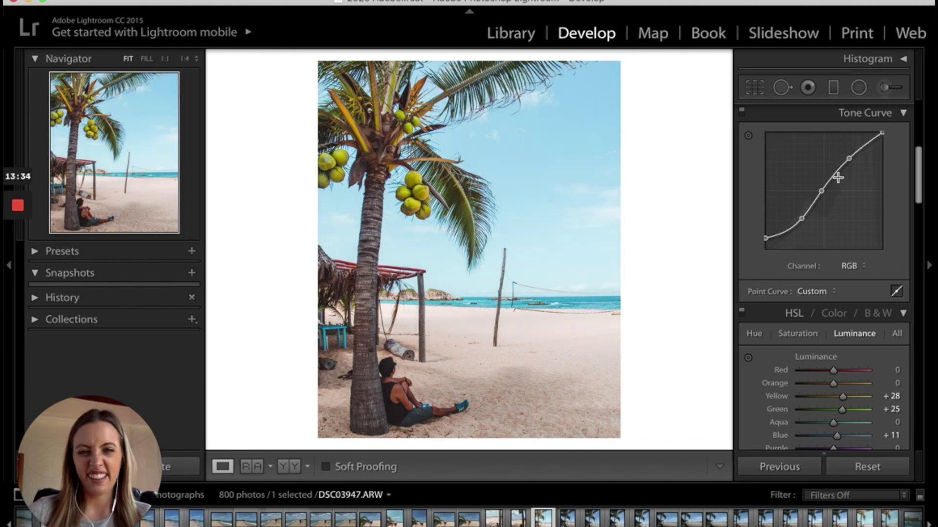
Step: Set the photo's Highlights to -91 and Whites to +19
scroll(837, 177, up, 2)
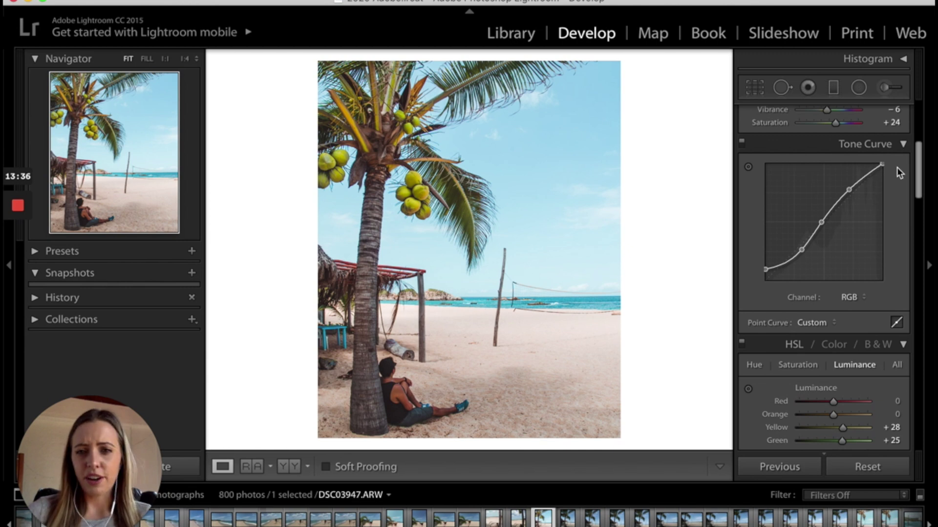
scroll(896, 167, up, 2)
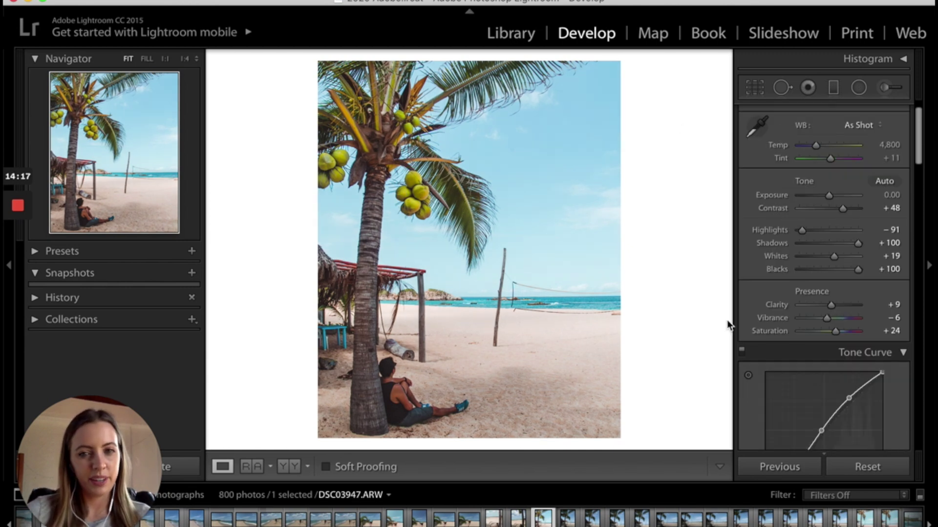
Step: Lower the HSL saturation of Yellow to mute the sand's color
scroll(871, 378, down, 10)
click(796, 214)
drag(833, 278, 820, 279)
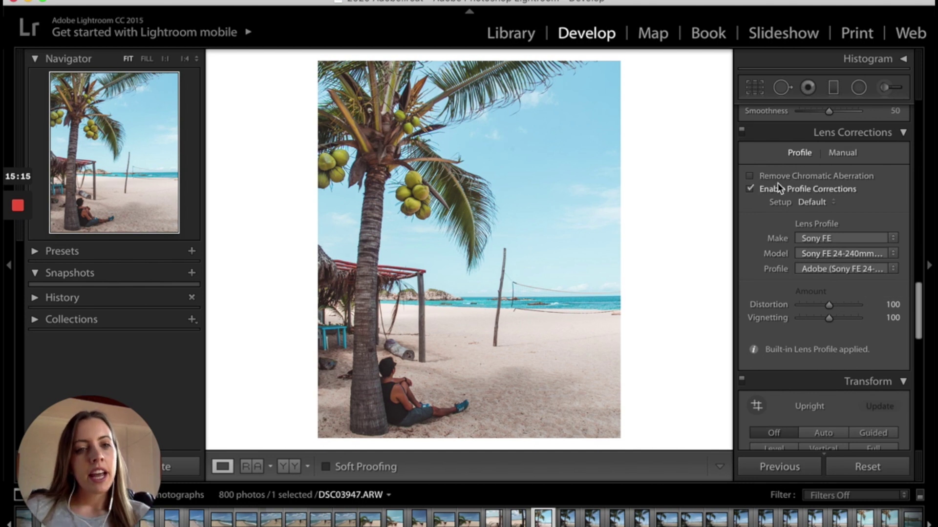
Step: Turn on chromatic aberration removal in the lens corrections, and inspect the palm leaves up close
click(750, 176)
click(750, 176)
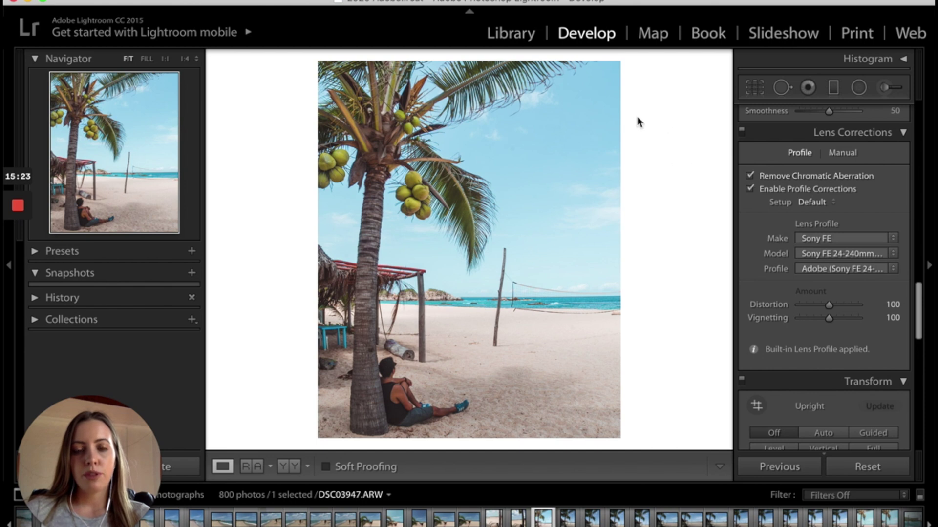
click(462, 93)
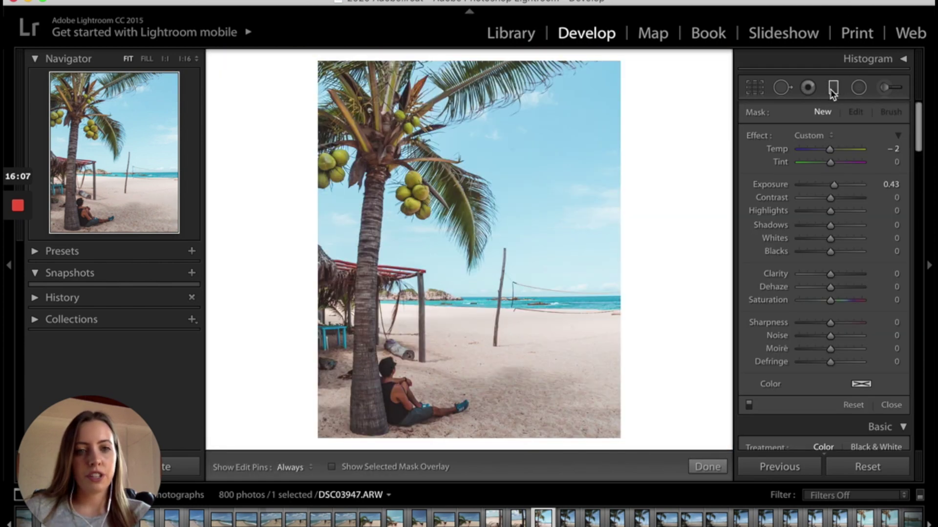
Step: Apply a diagonal graduated filter across the sky from the photo's upper-right corner, with Temp 70 and Exposure 0.25
drag(579, 96, 459, 252)
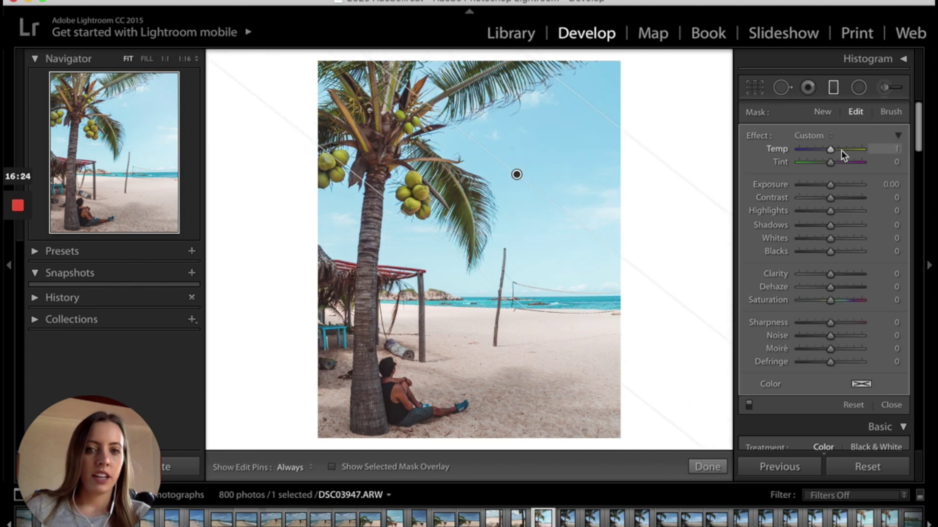
drag(840, 151, 854, 152)
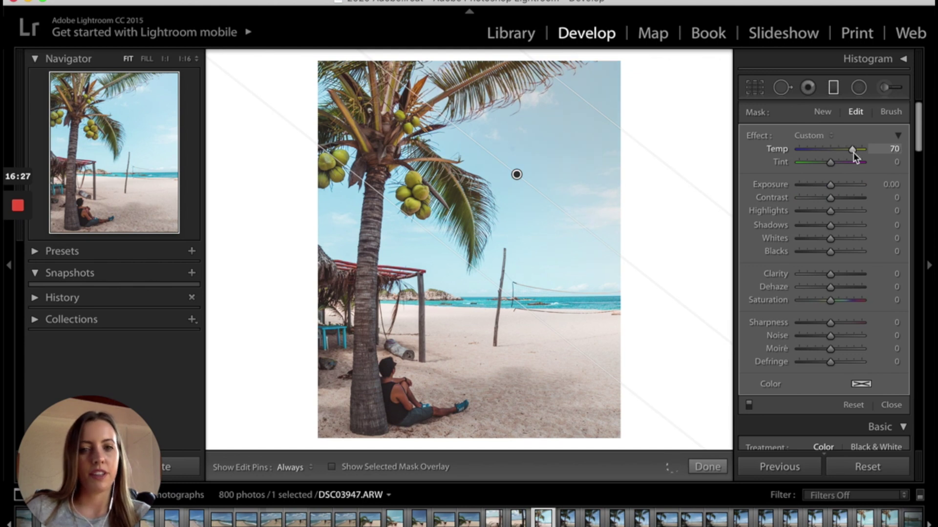
drag(832, 187, 834, 187)
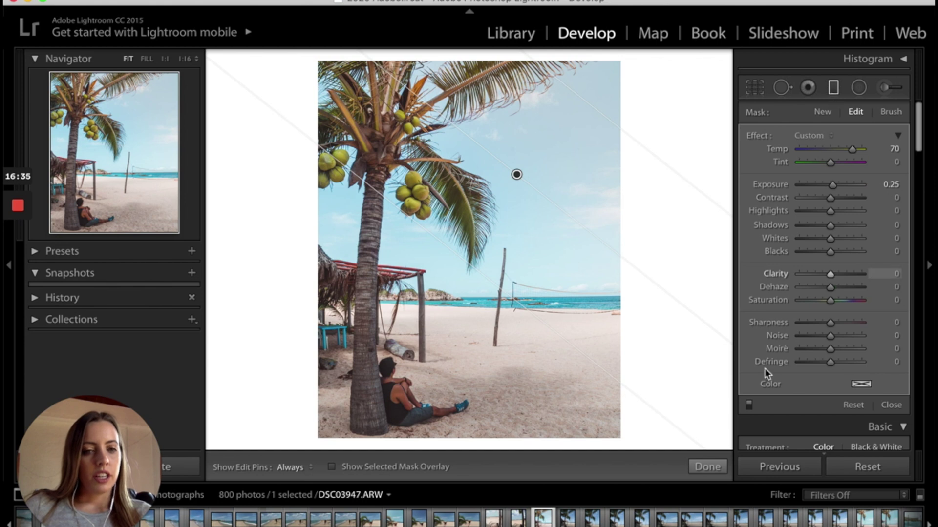
click(833, 87)
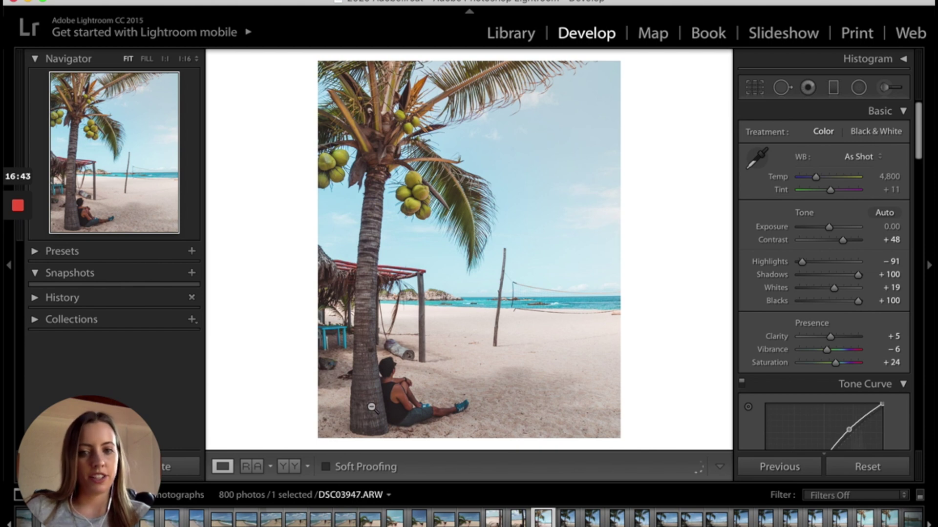
Step: Place a radial filter around the seated man, stretch it slightly taller, and invert its mask so it affects the inside
click(859, 88)
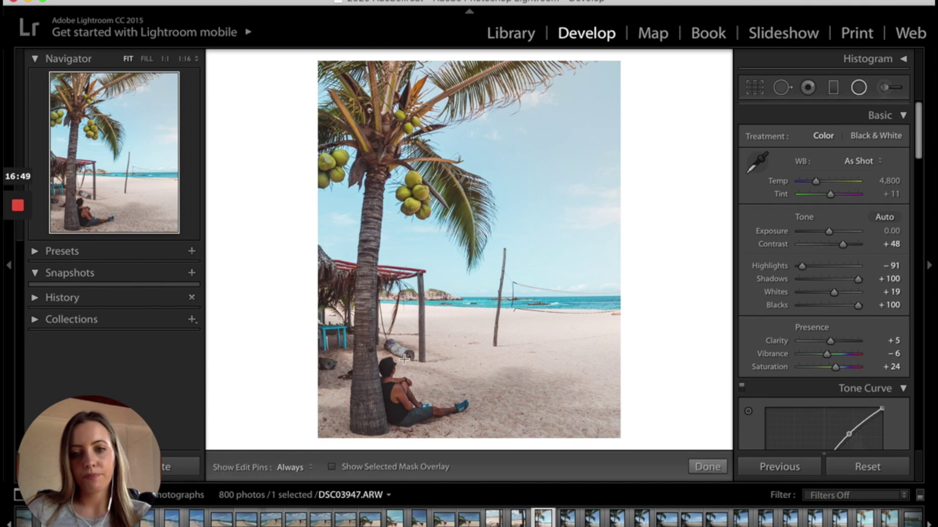
drag(389, 380, 424, 417)
drag(388, 382, 392, 383)
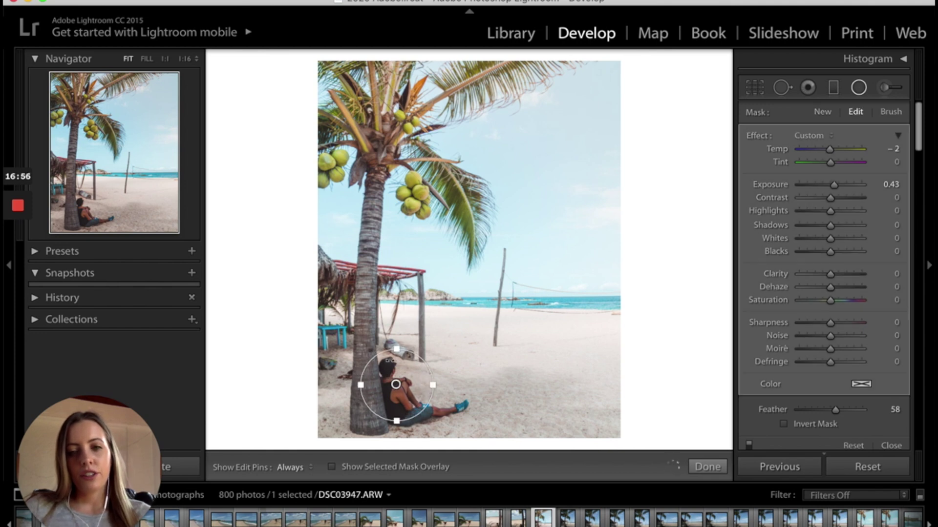
drag(396, 349, 393, 340)
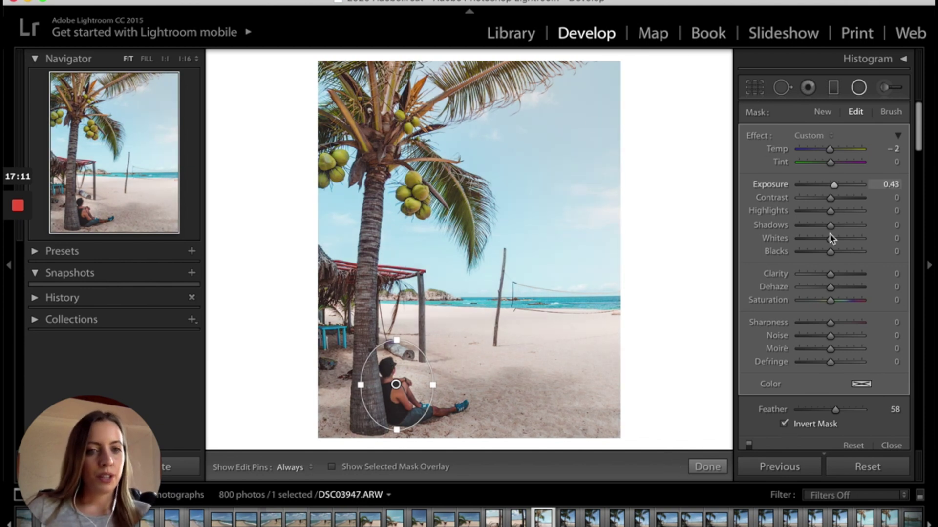
Step: Reset the radial filter's effect values, and set its Highlights to 71 and Shadows to 47, keeping Exposure at 0.00
double_click(759, 135)
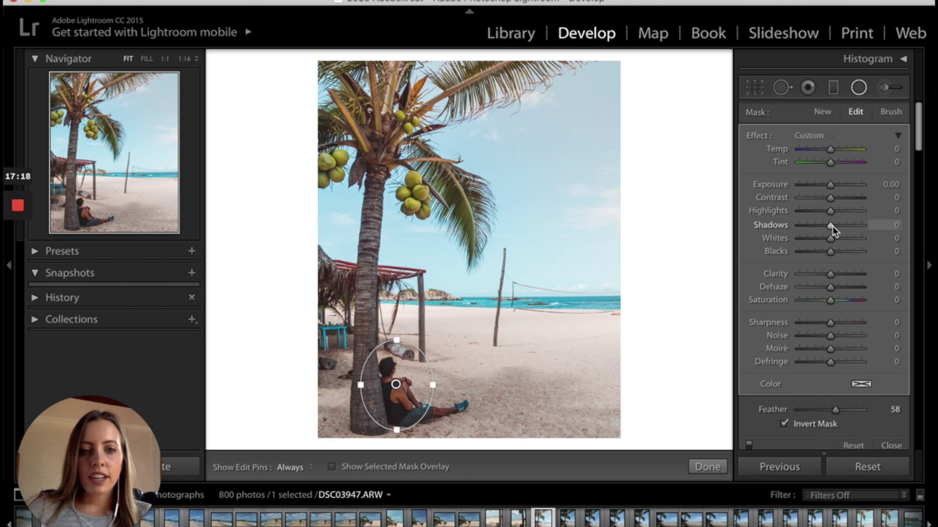
drag(832, 226, 853, 212)
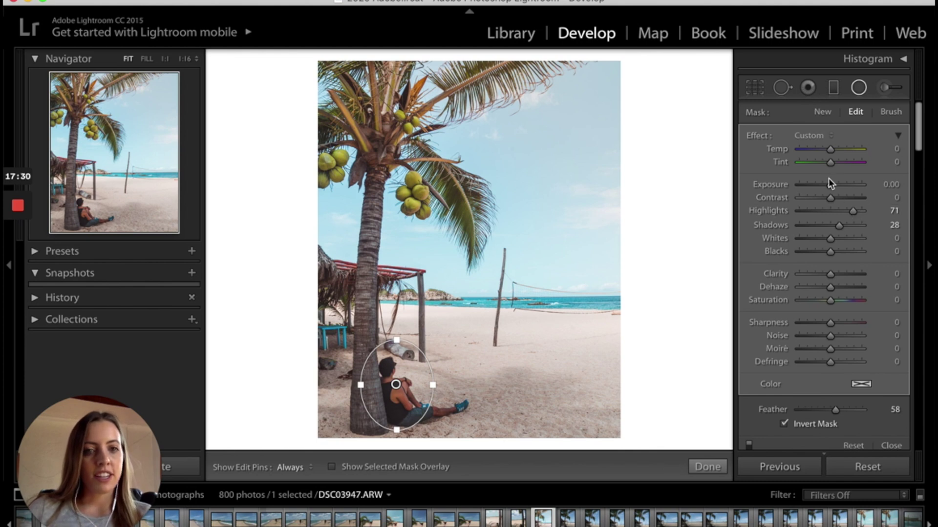
drag(830, 185, 836, 185)
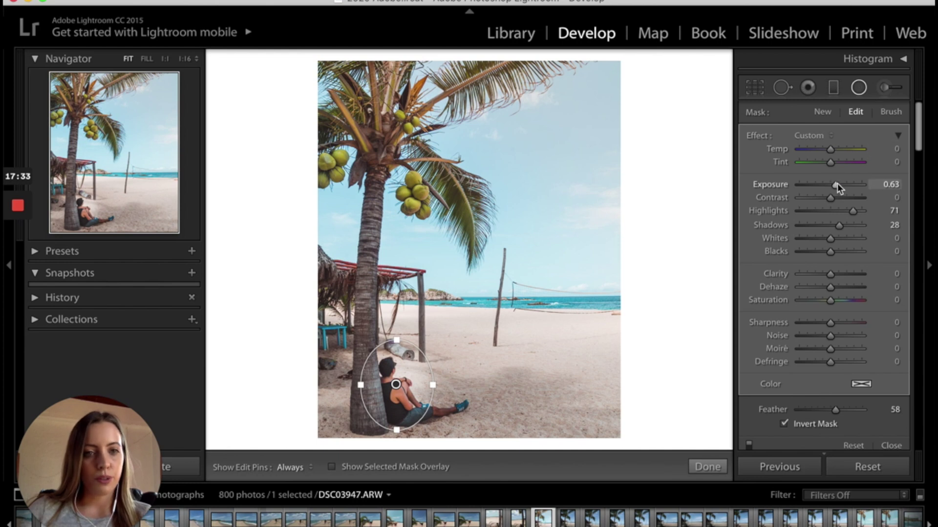
double_click(763, 186)
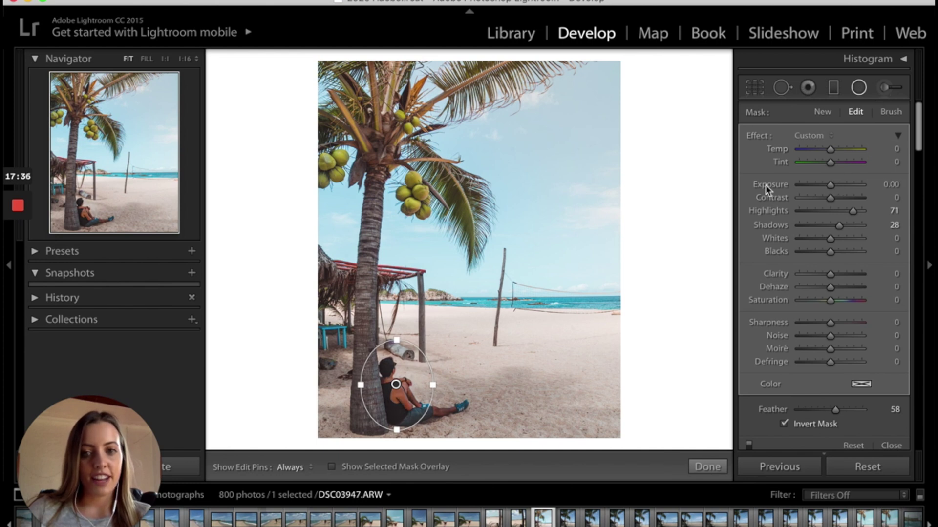
drag(840, 225, 846, 225)
click(861, 92)
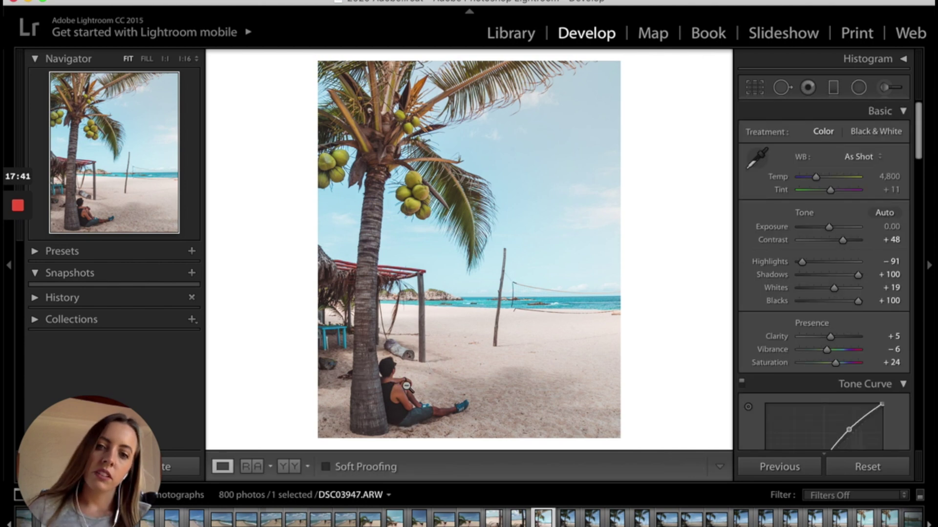
Step: Reselect the radial filter on the seated man and widen its ellipse to cover more of his body and the trunk
click(858, 88)
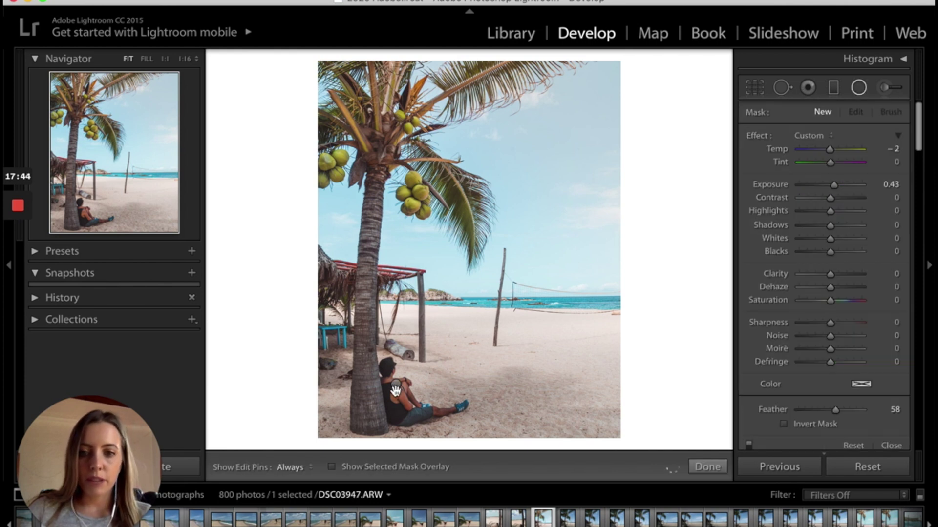
click(396, 385)
drag(433, 385, 410, 387)
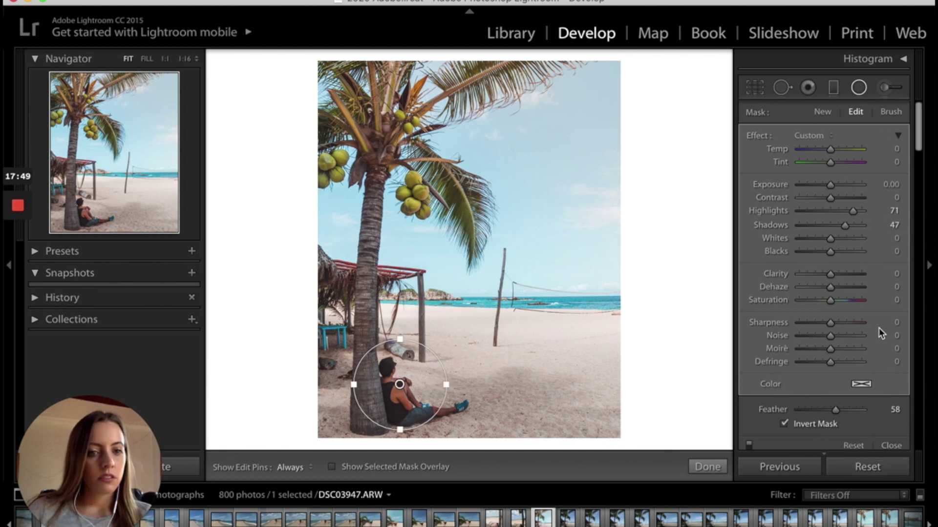
click(858, 88)
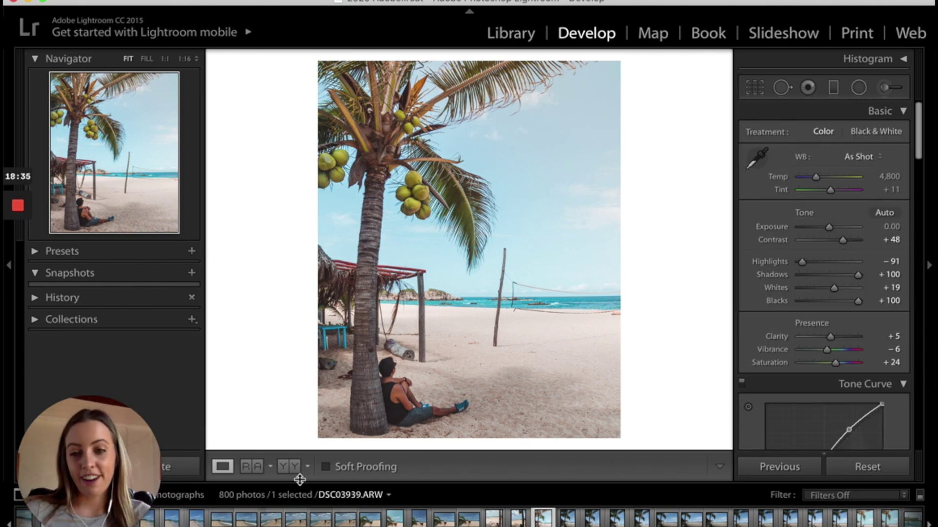
Step: Compare the photo's before and after versions side by side, and start exporting the edited photo
click(289, 467)
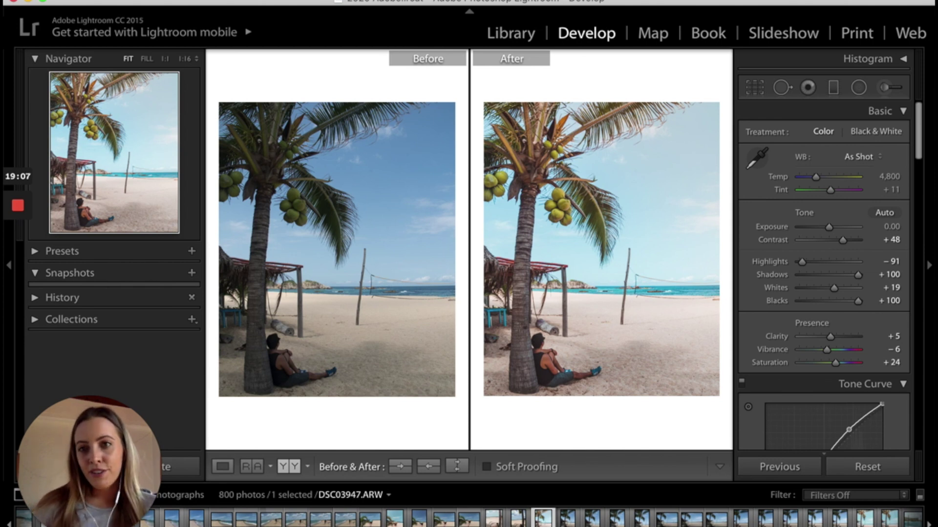
click(115, 0)
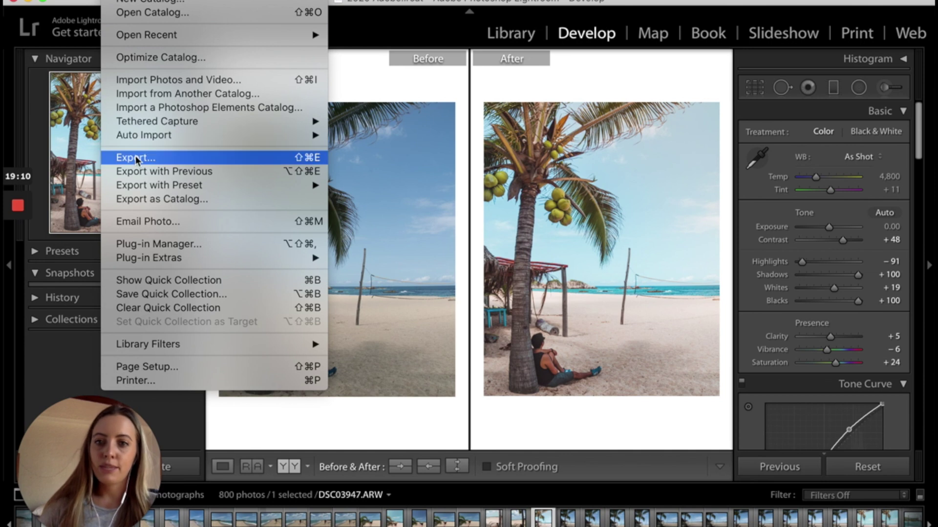